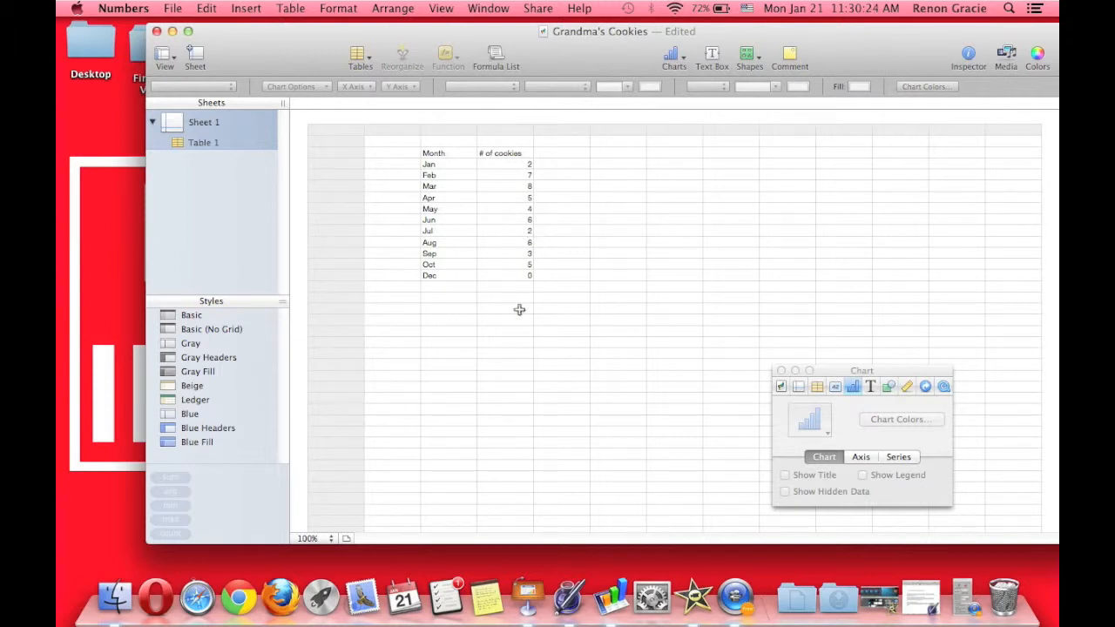
Insert a 2D line chart from the Month and # of cookies data and title it "Grandma's Cookies"
{"action": "left_click_drag", "start_coordinate": [492, 277], "coordinate": [450, 153]}
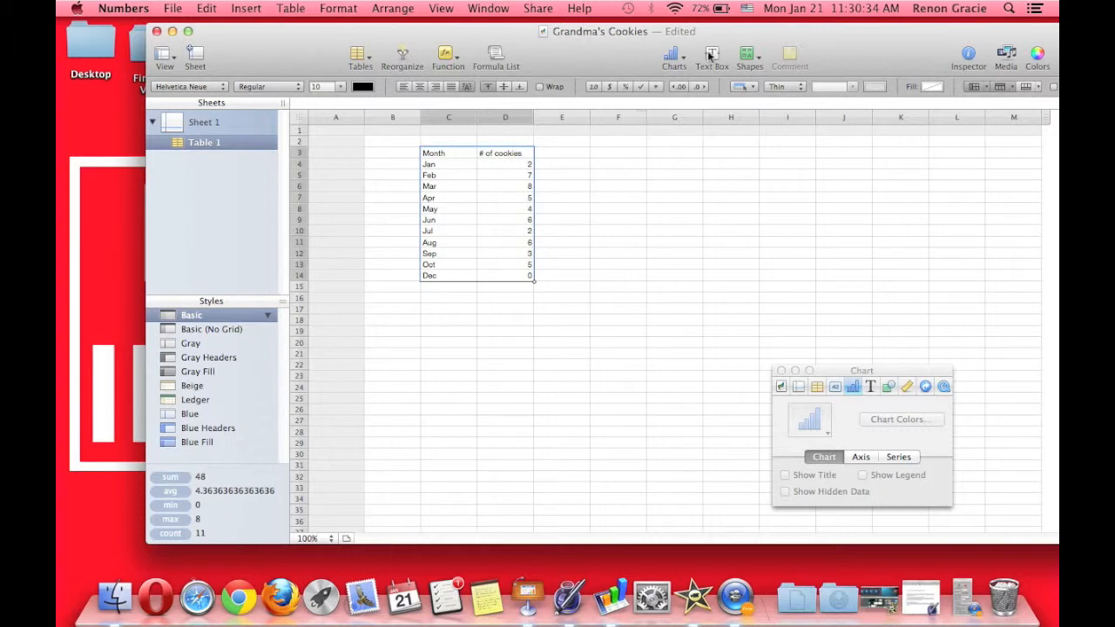
{"action": "left_click", "coordinate": [671, 55]}
{"action": "left_click", "coordinate": [671, 238]}
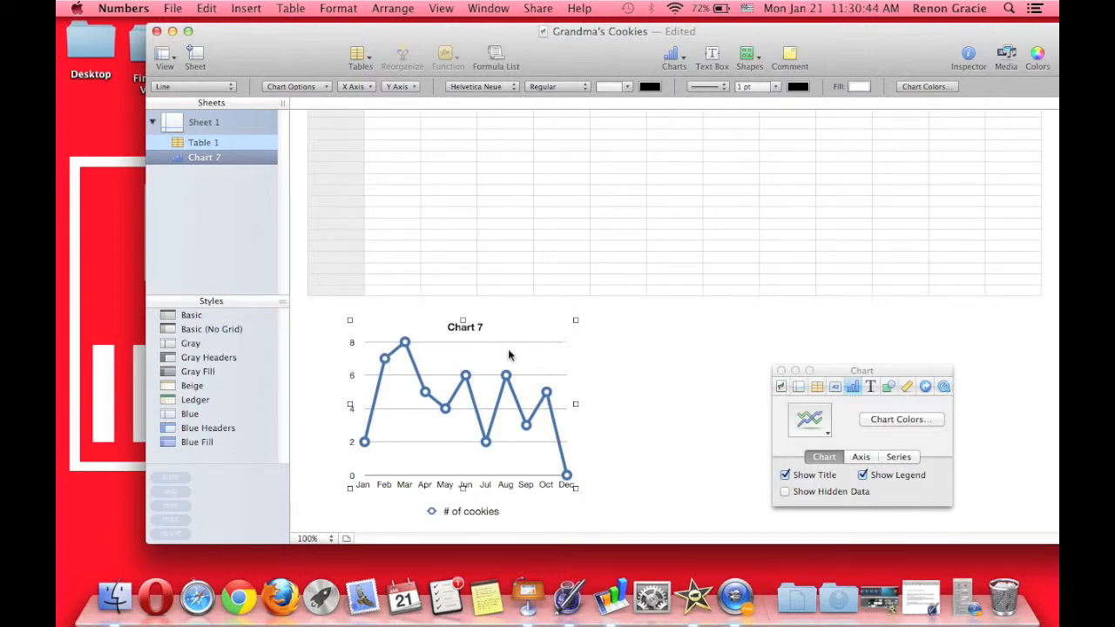
{"action": "left_click", "coordinate": [467, 328]}
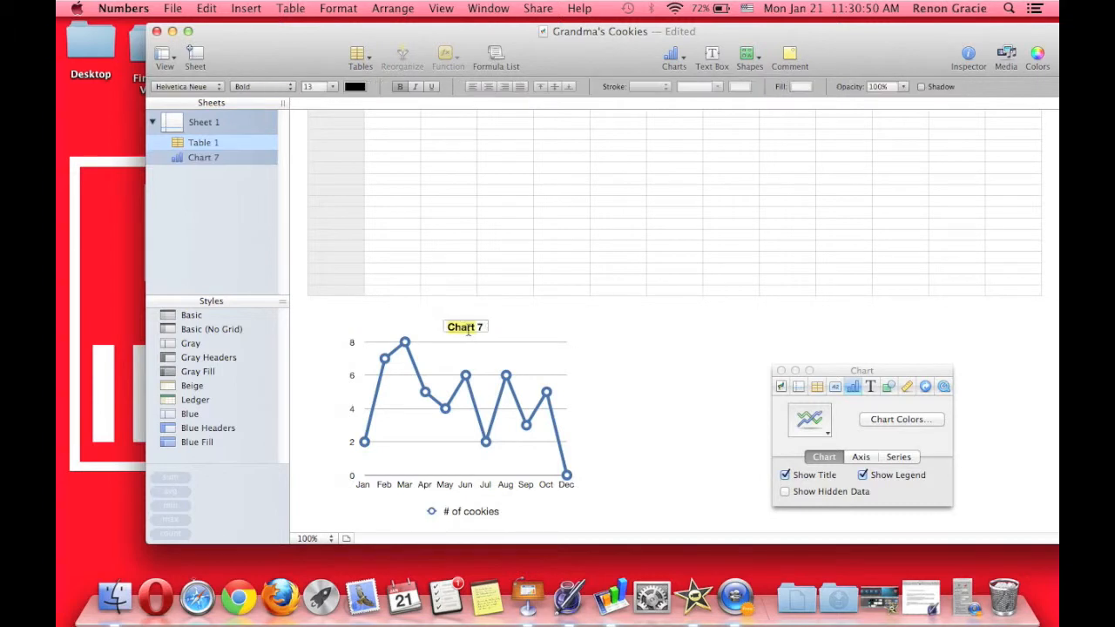
{"action": "type", "text": "Grandma's Cookies"}
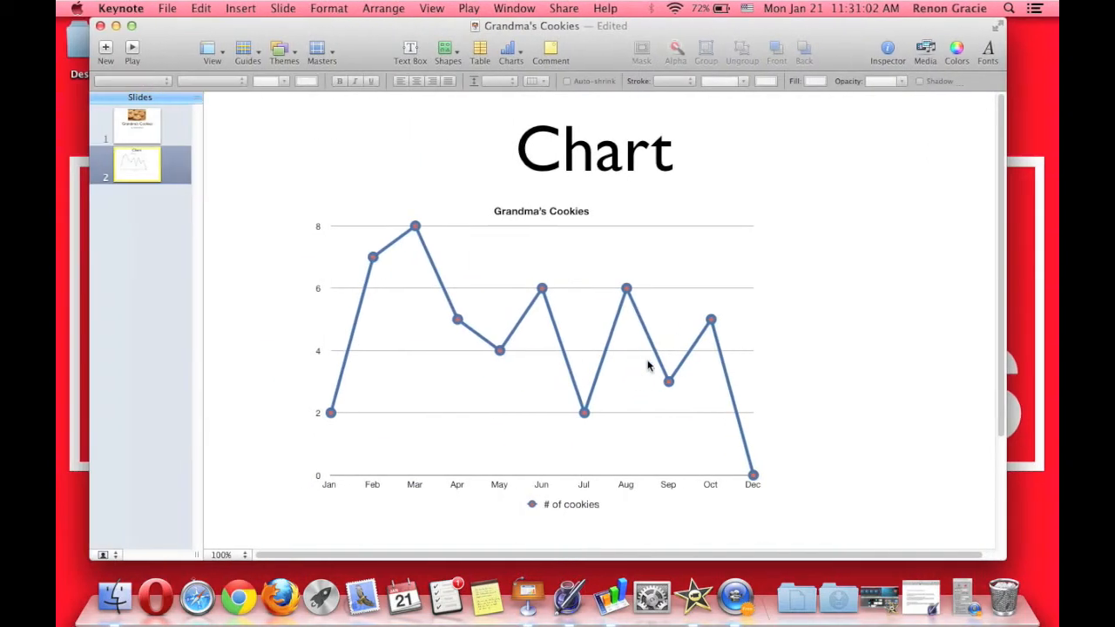
Apply a light blue fill from the Blue 3D Texture Fills to the line chart's data points
{"action": "left_click", "coordinate": [331, 415]}
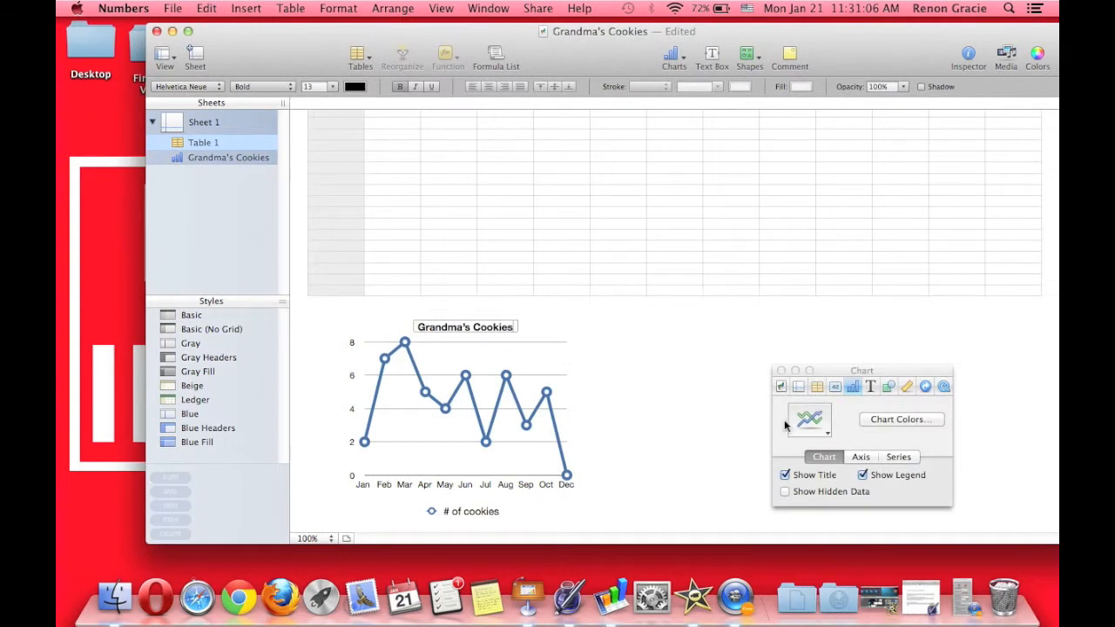
{"action": "left_click", "coordinate": [908, 420]}
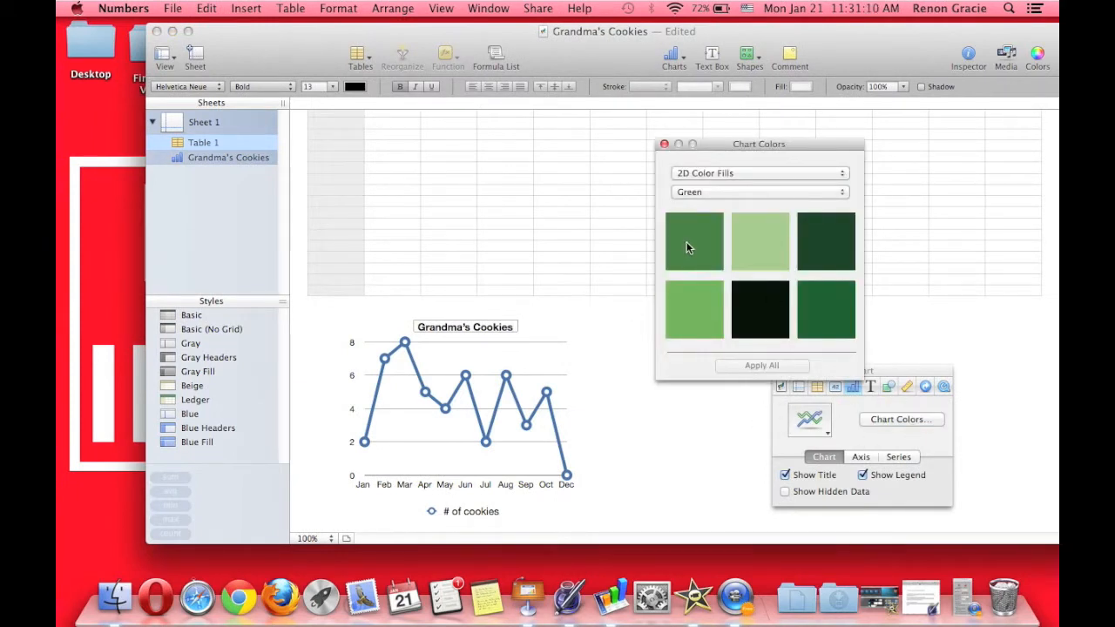
{"action": "left_click", "coordinate": [366, 438]}
{"action": "left_click", "coordinate": [366, 439]}
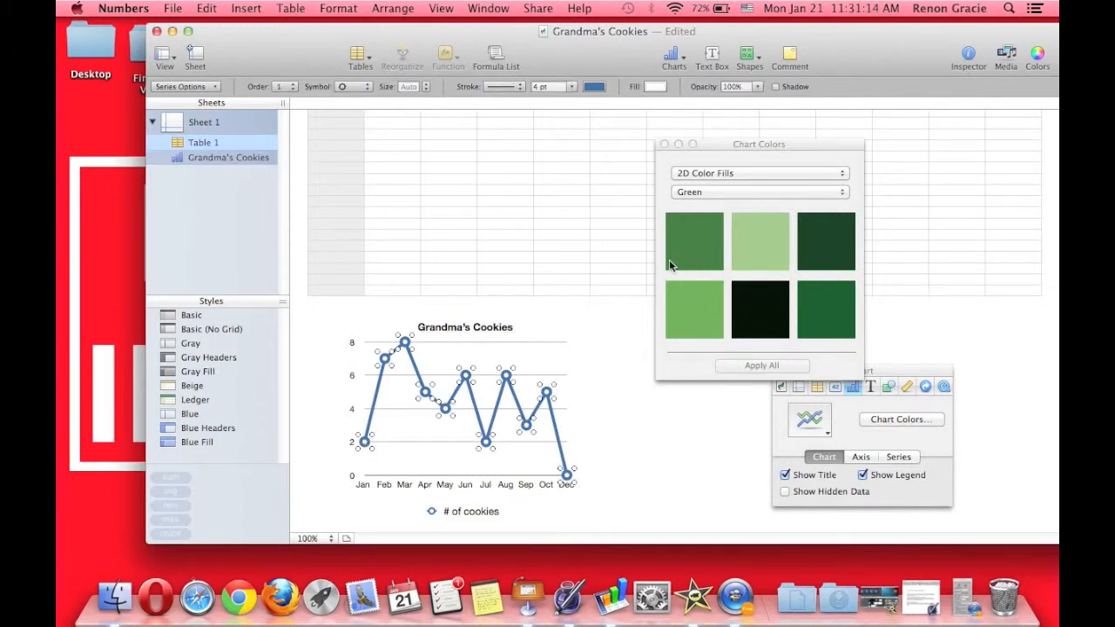
{"action": "left_click", "coordinate": [843, 251]}
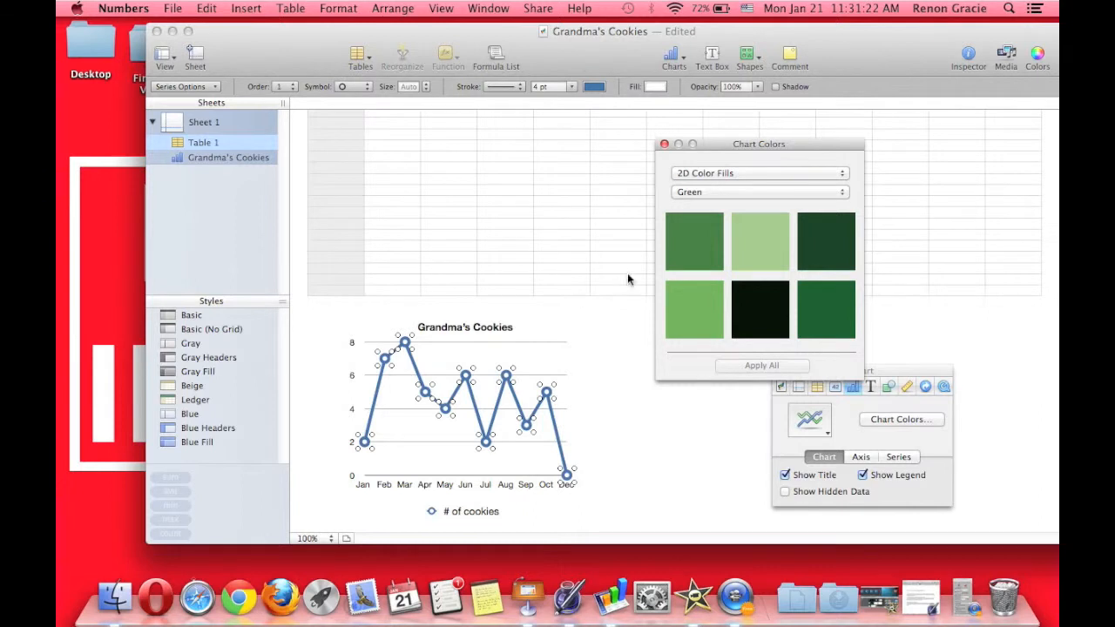
{"action": "left_click", "coordinate": [734, 175]}
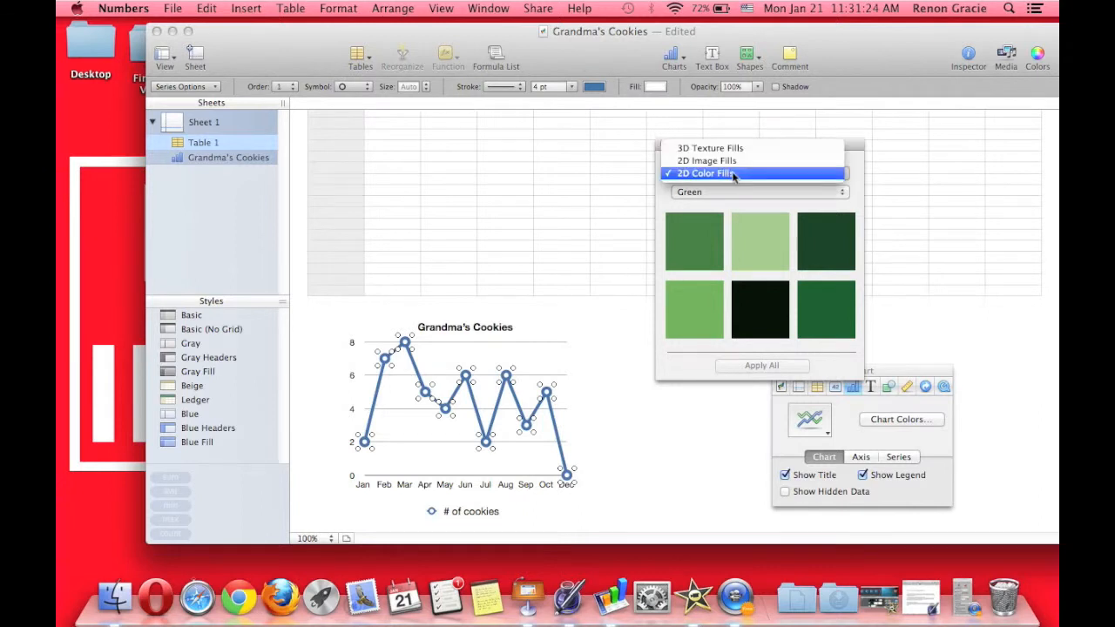
{"action": "left_click", "coordinate": [733, 149]}
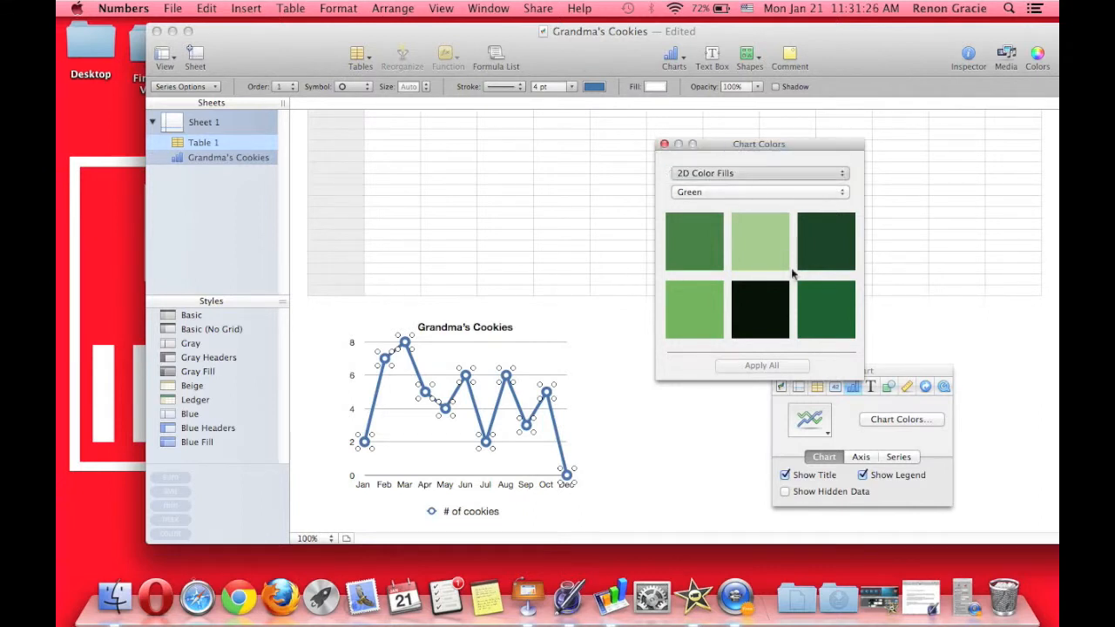
{"action": "left_click", "coordinate": [722, 193]}
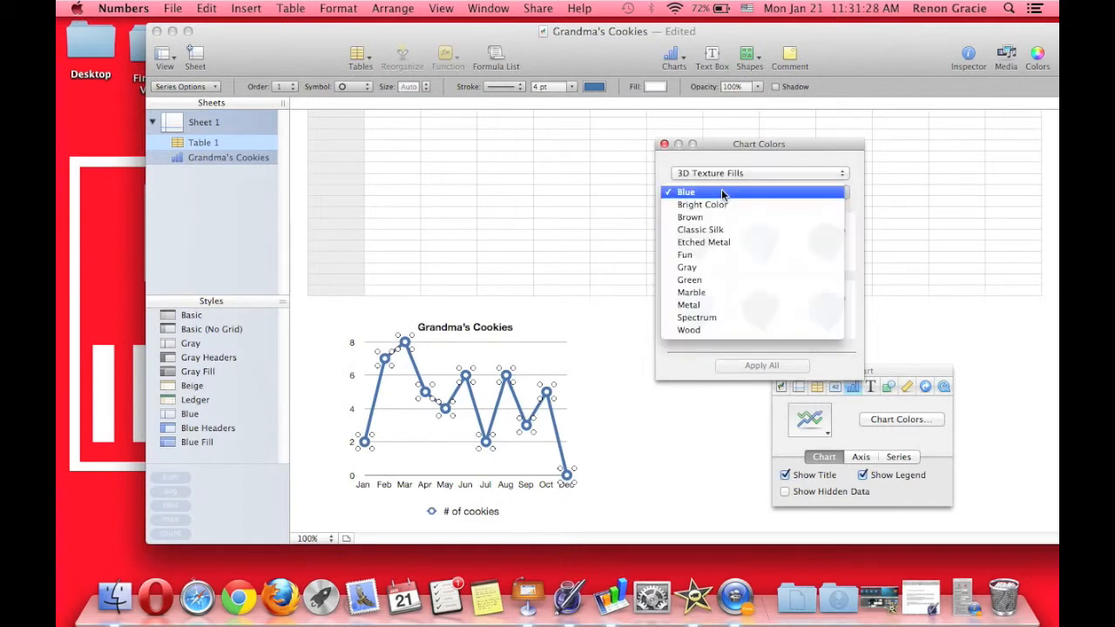
{"action": "left_click", "coordinate": [722, 192]}
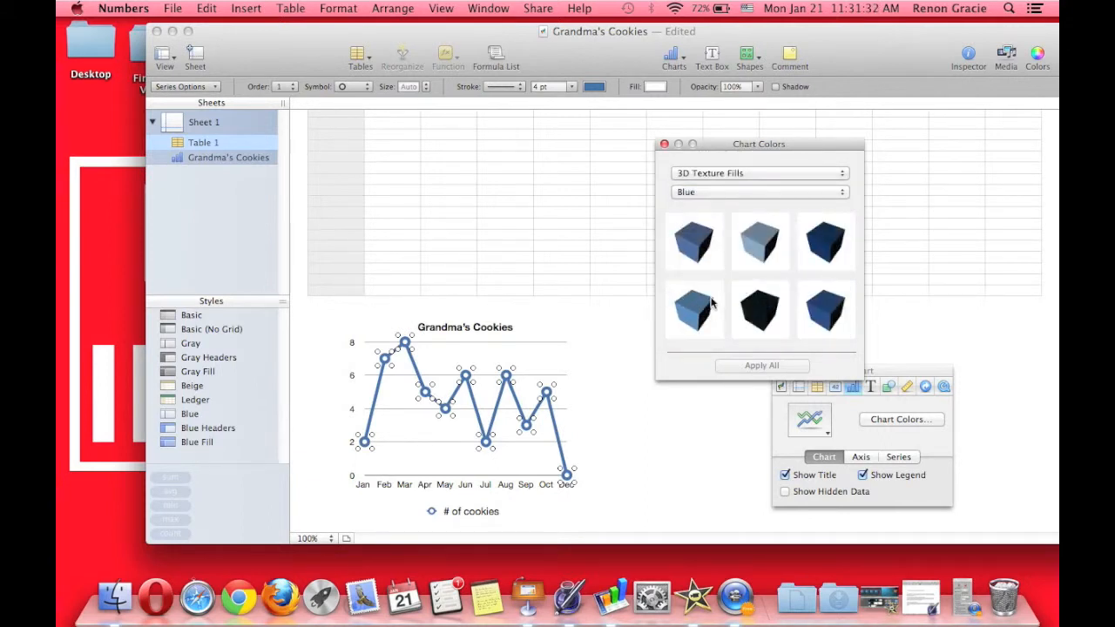
{"action": "left_click_drag", "start_coordinate": [712, 302], "coordinate": [465, 380]}
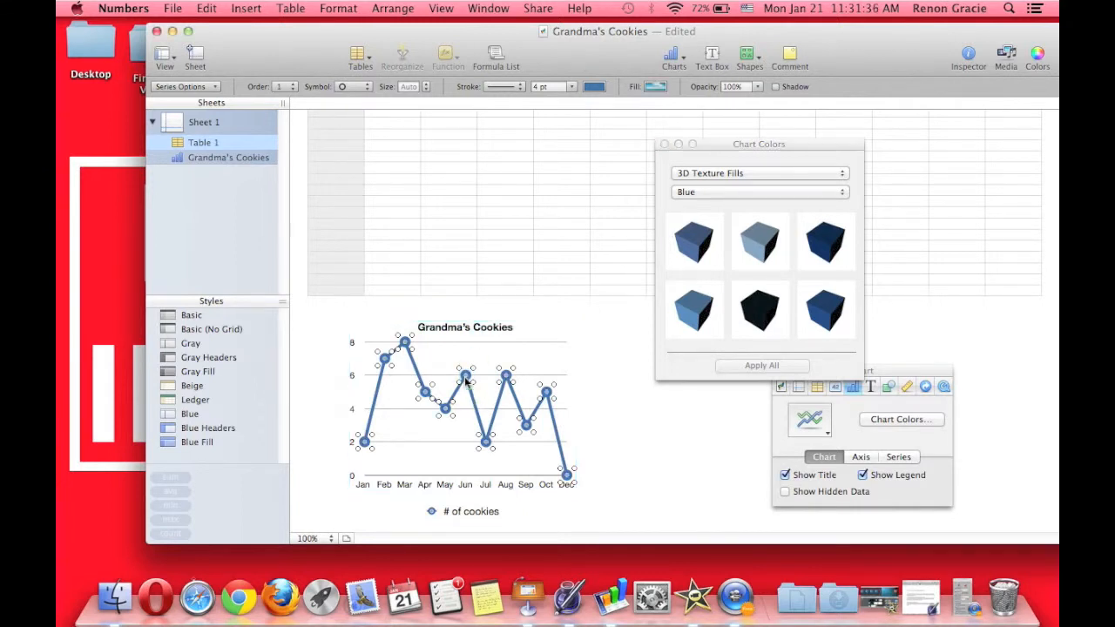
Switch the 3D Texture Fills collection to Metal and close the chart colors window
{"action": "left_click", "coordinate": [737, 175]}
{"action": "left_click", "coordinate": [770, 228]}
{"action": "left_click", "coordinate": [772, 192]}
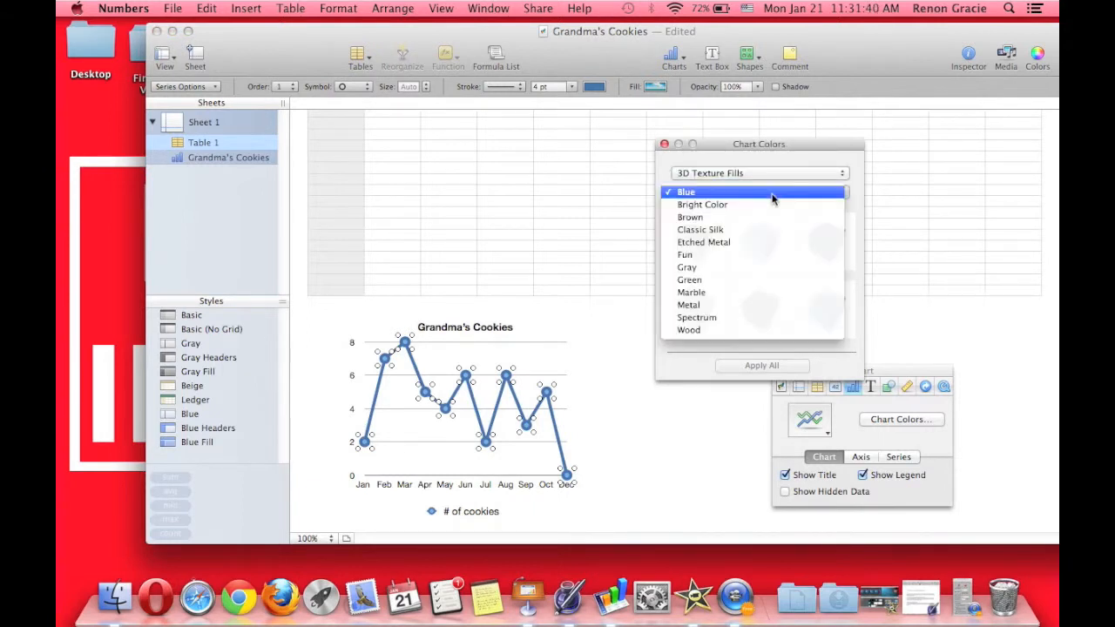
{"action": "left_click", "coordinate": [748, 304]}
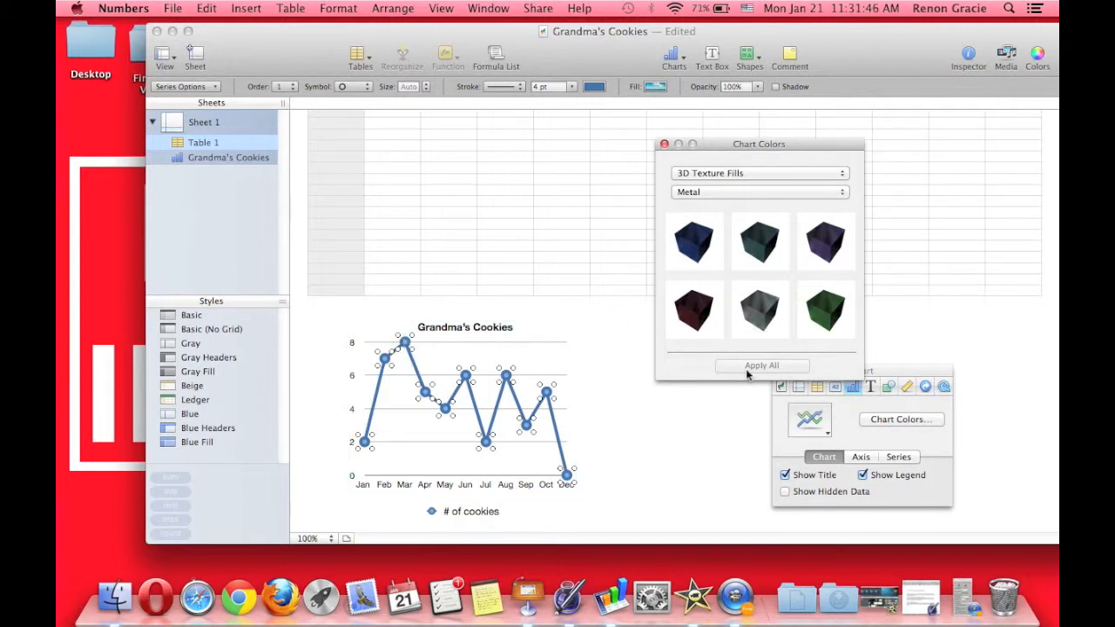
{"action": "left_click", "coordinate": [732, 192]}
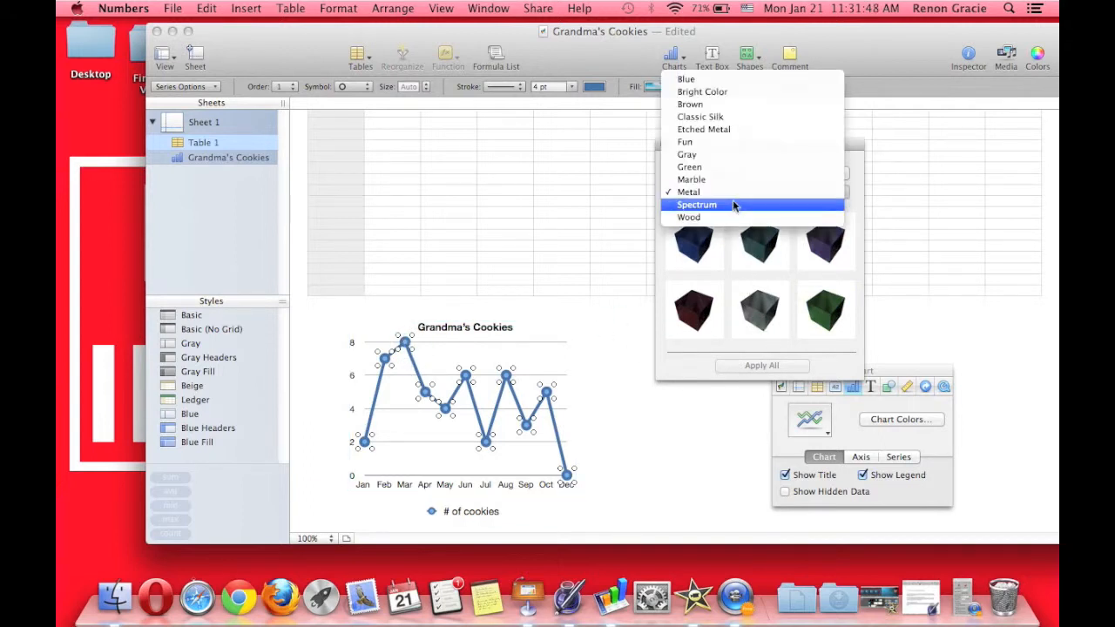
{"action": "left_click", "coordinate": [737, 193]}
{"action": "left_click", "coordinate": [671, 56]}
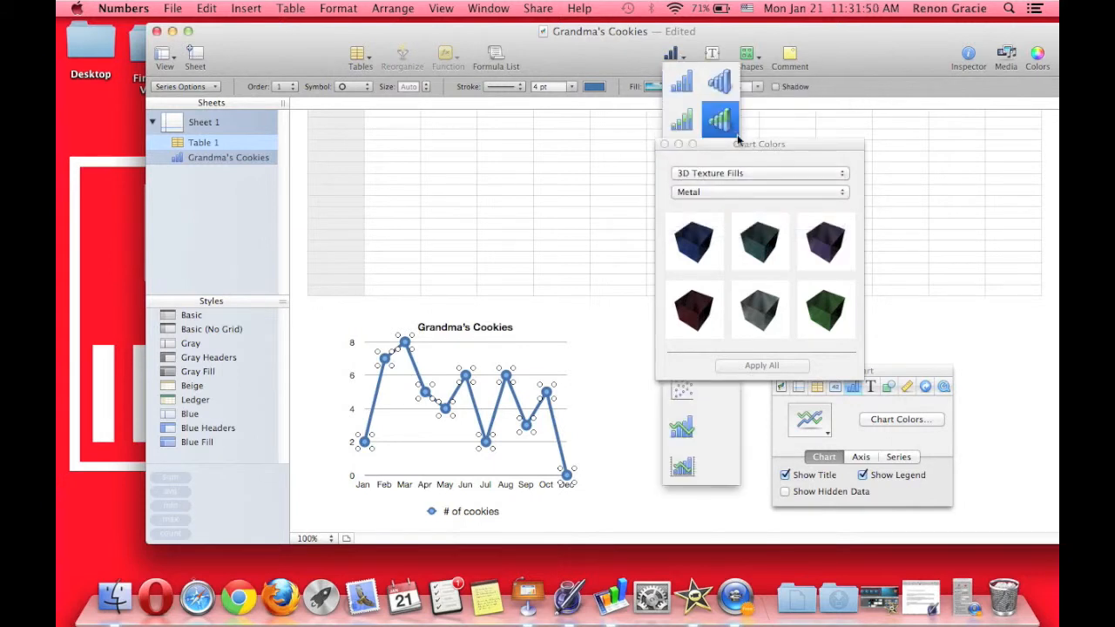
{"action": "left_click", "coordinate": [662, 145]}
{"action": "left_click", "coordinate": [665, 144]}
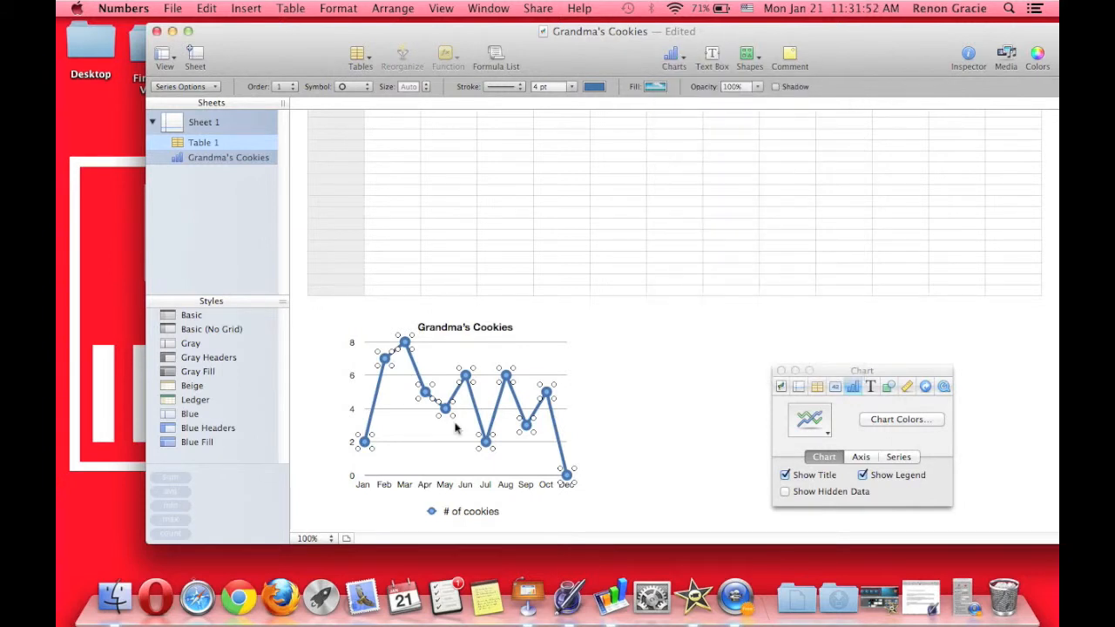
Delete the Grandma's Cookies line chart from the sheet
{"action": "left_click", "coordinate": [613, 385]}
{"action": "left_click", "coordinate": [548, 351]}
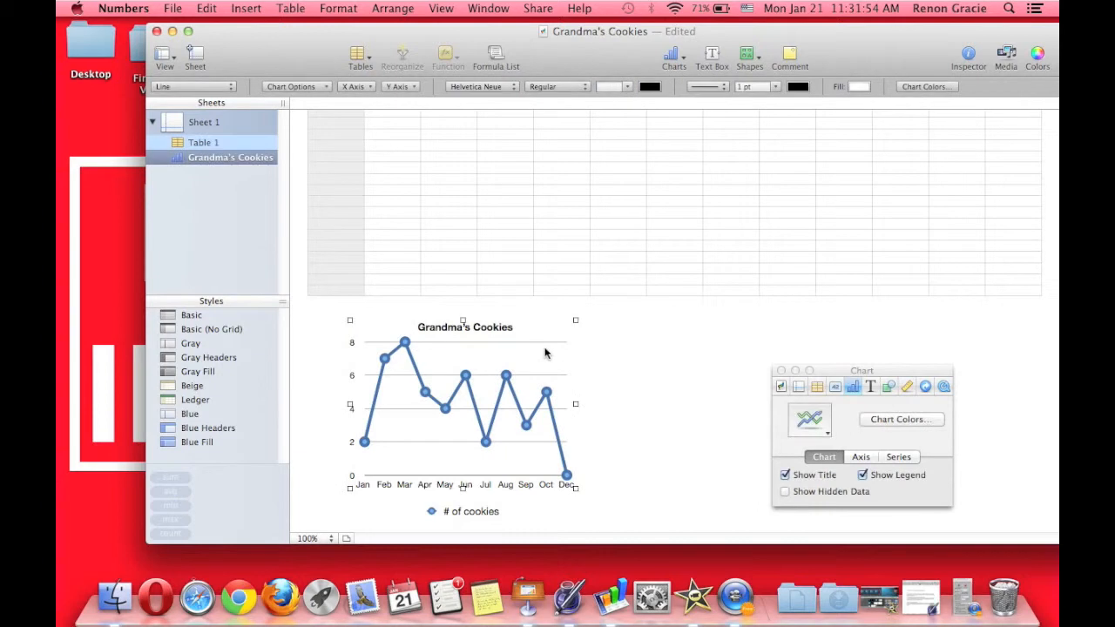
{"action": "key", "text": "Delete"}
Insert a 3D line chart with sample data and move the inspector clear of it
{"action": "left_click", "coordinate": [671, 56]}
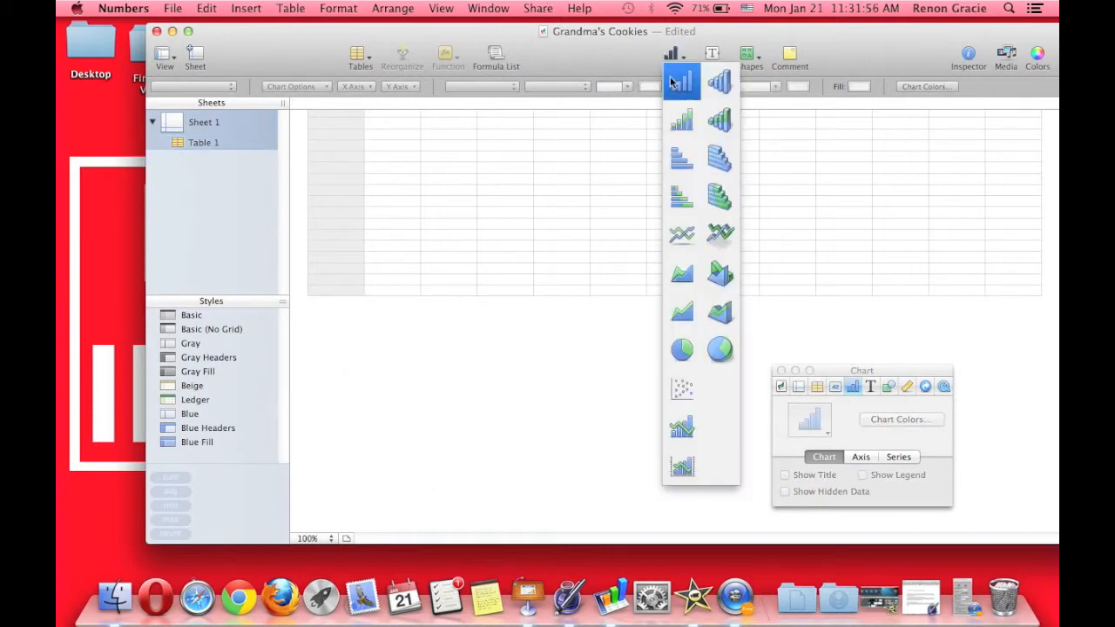
{"action": "left_click", "coordinate": [713, 245]}
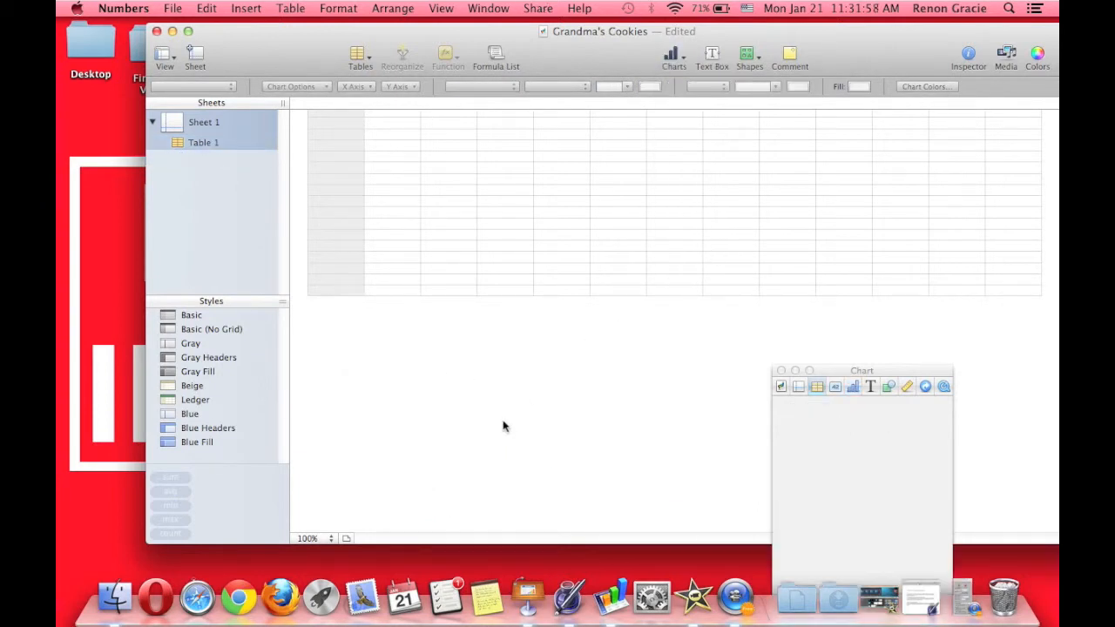
{"action": "left_click_drag", "start_coordinate": [845, 370], "coordinate": [895, 132]}
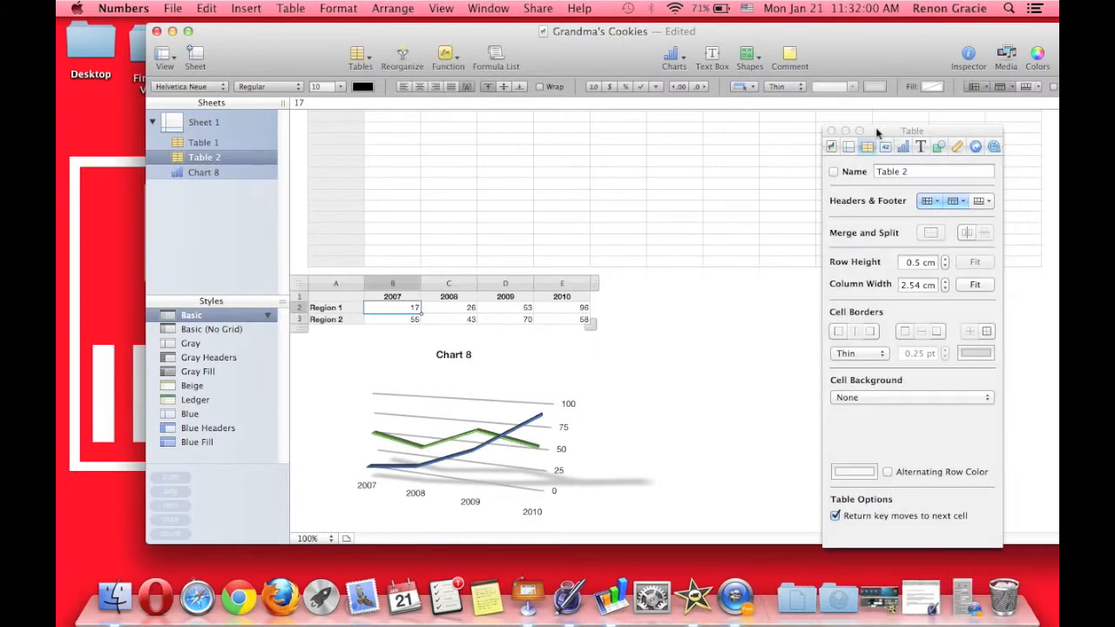
Delete the 3D line chart and its Region sample data table
{"action": "left_click", "coordinate": [549, 413]}
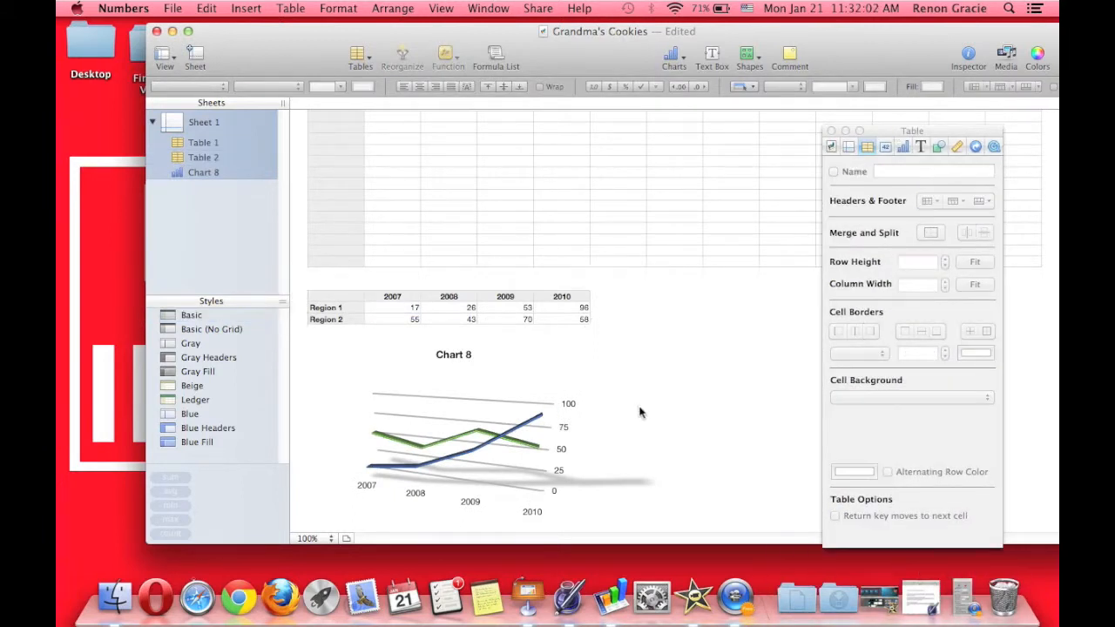
{"action": "key", "text": "Delete"}
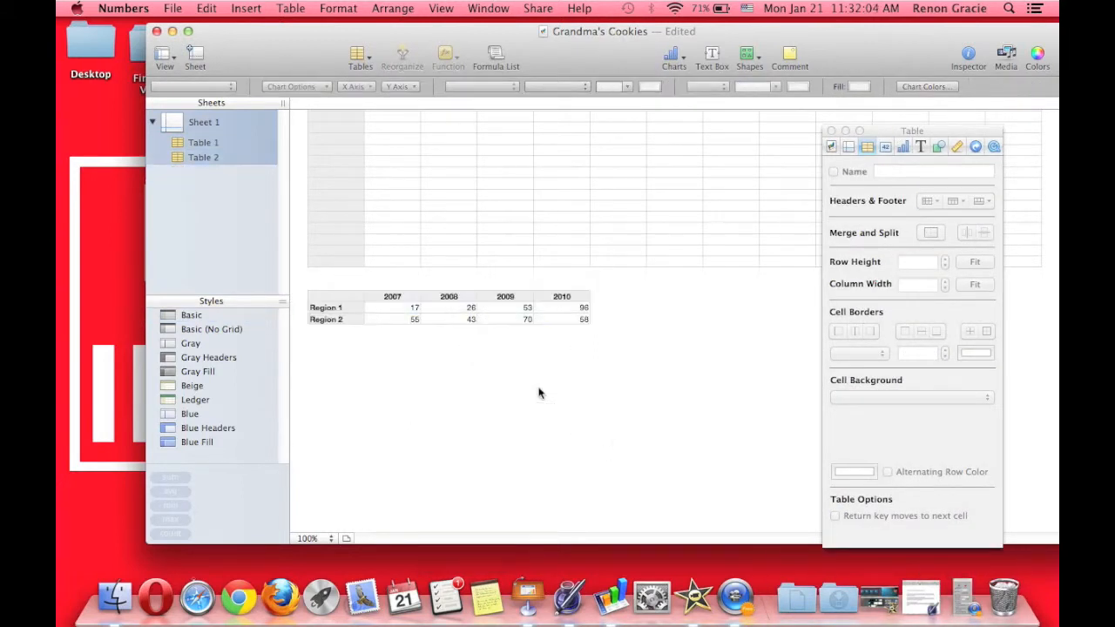
{"action": "left_click", "coordinate": [501, 310]}
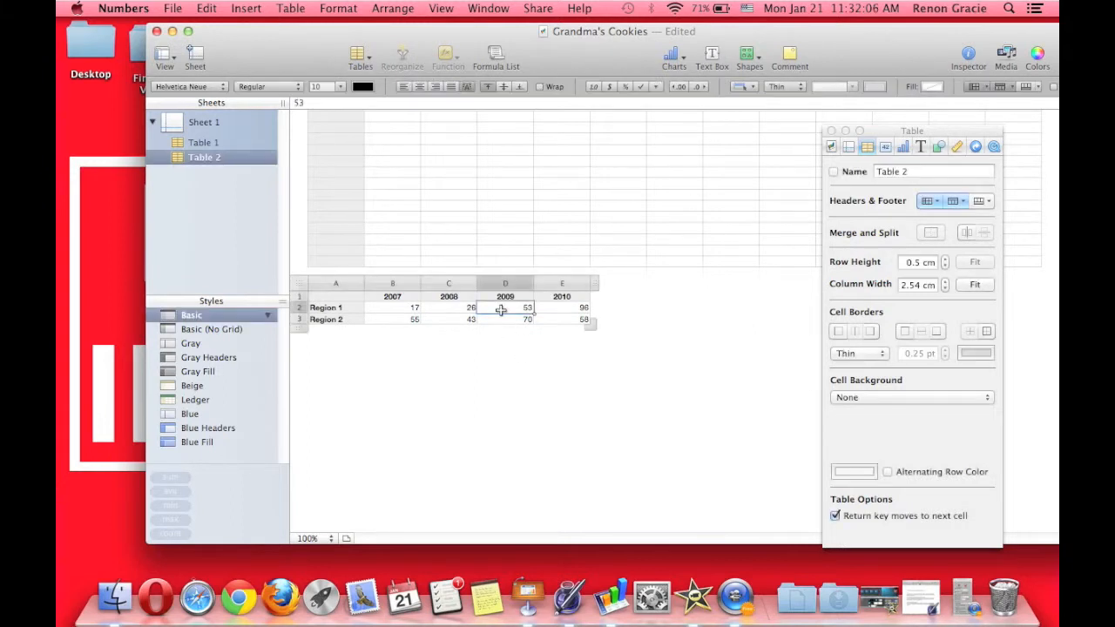
{"action": "left_click", "coordinate": [319, 283]}
{"action": "key", "text": "Delete"}
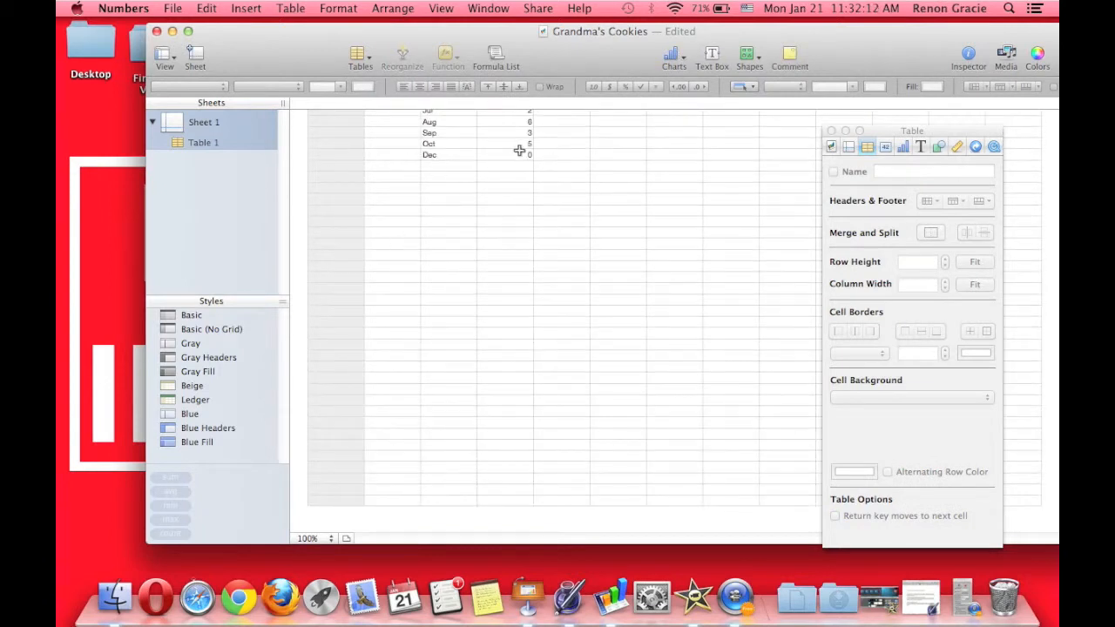
Insert a 2D line chart from the Month and # of cookies data, including the header row
{"action": "left_click", "coordinate": [442, 192]}
{"action": "left_click", "coordinate": [447, 160]}
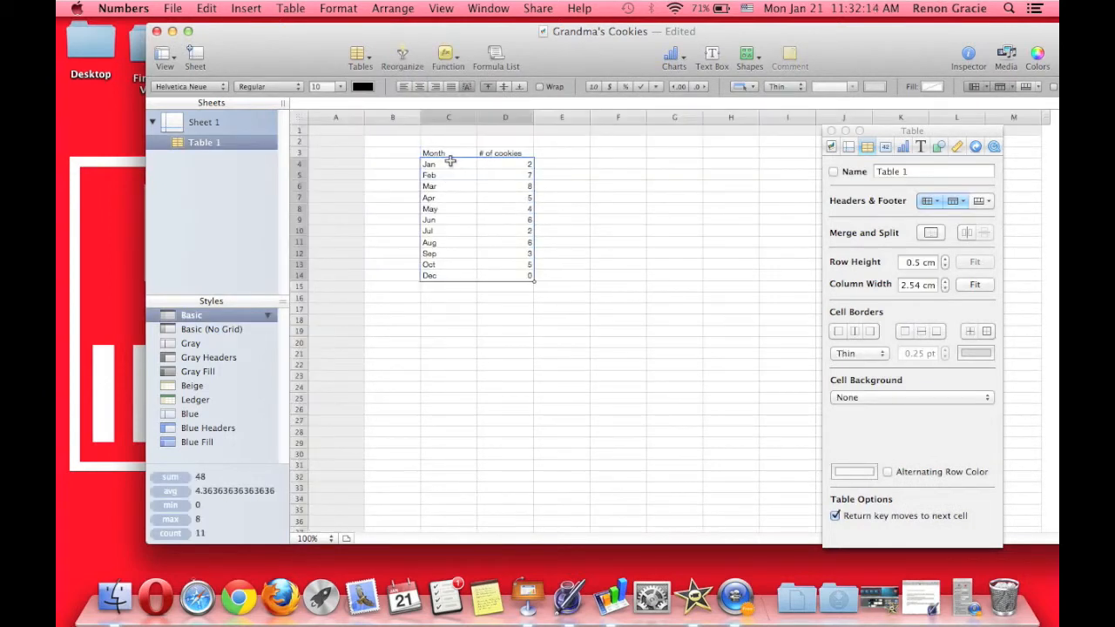
{"action": "left_click_drag", "start_coordinate": [461, 159], "coordinate": [529, 275]}
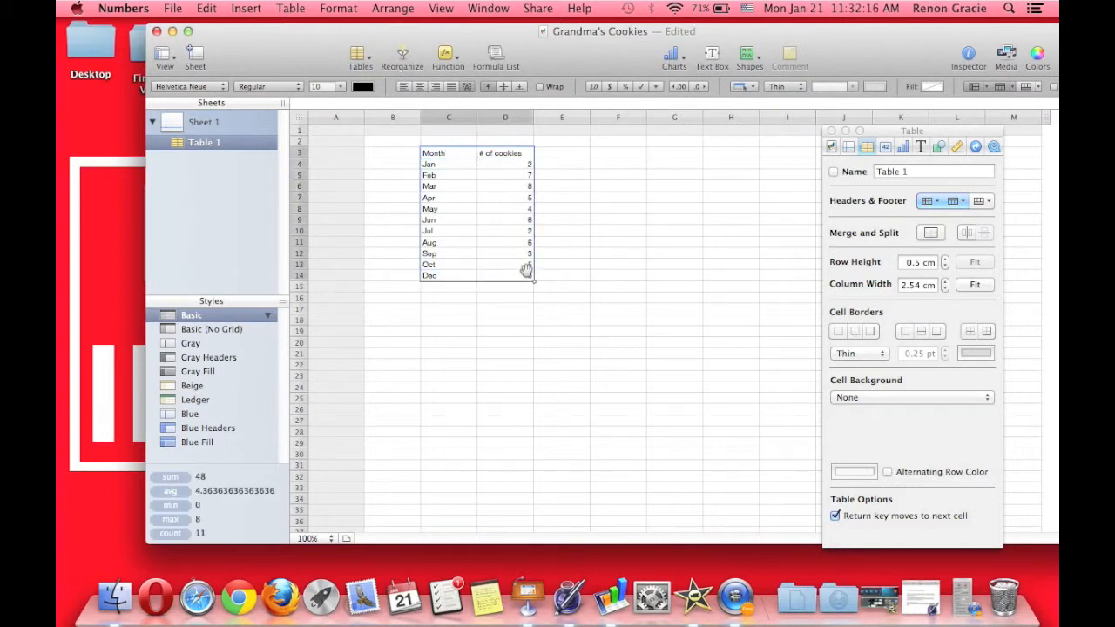
{"action": "left_click", "coordinate": [671, 61]}
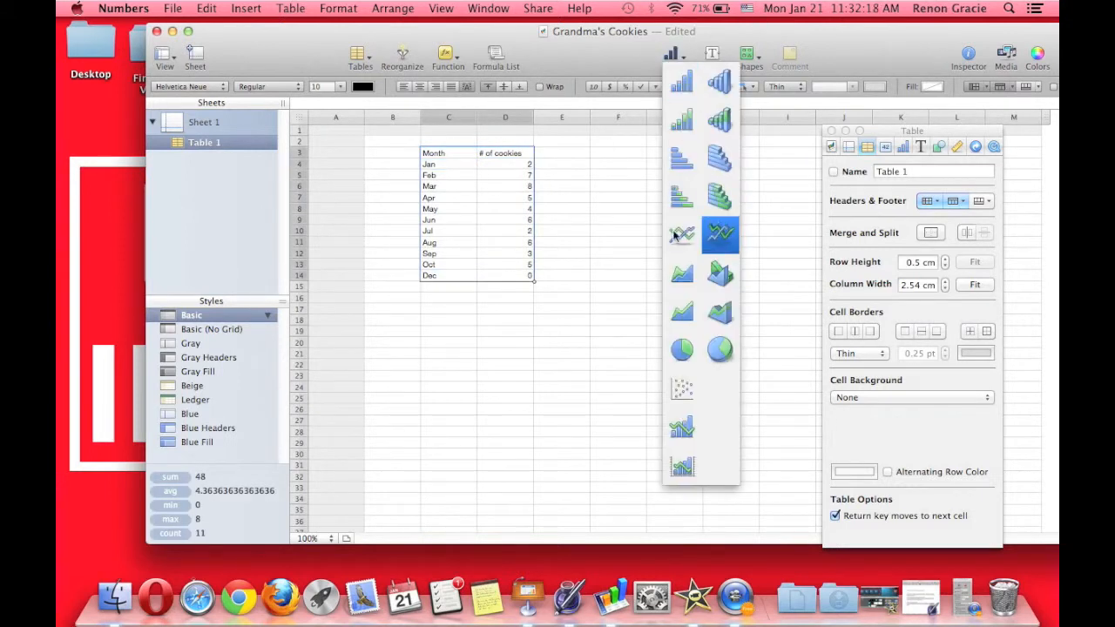
{"action": "left_click", "coordinate": [671, 236]}
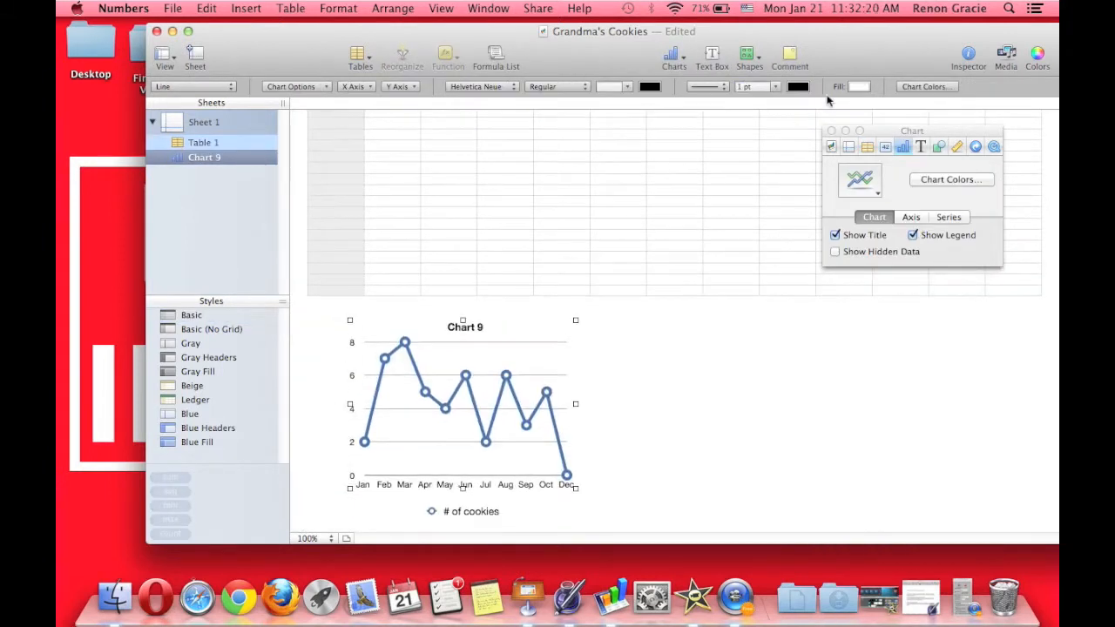
Apply the green Metal 3D texture fill to the line chart's data points and close the chart colors window
{"action": "left_click", "coordinate": [962, 179]}
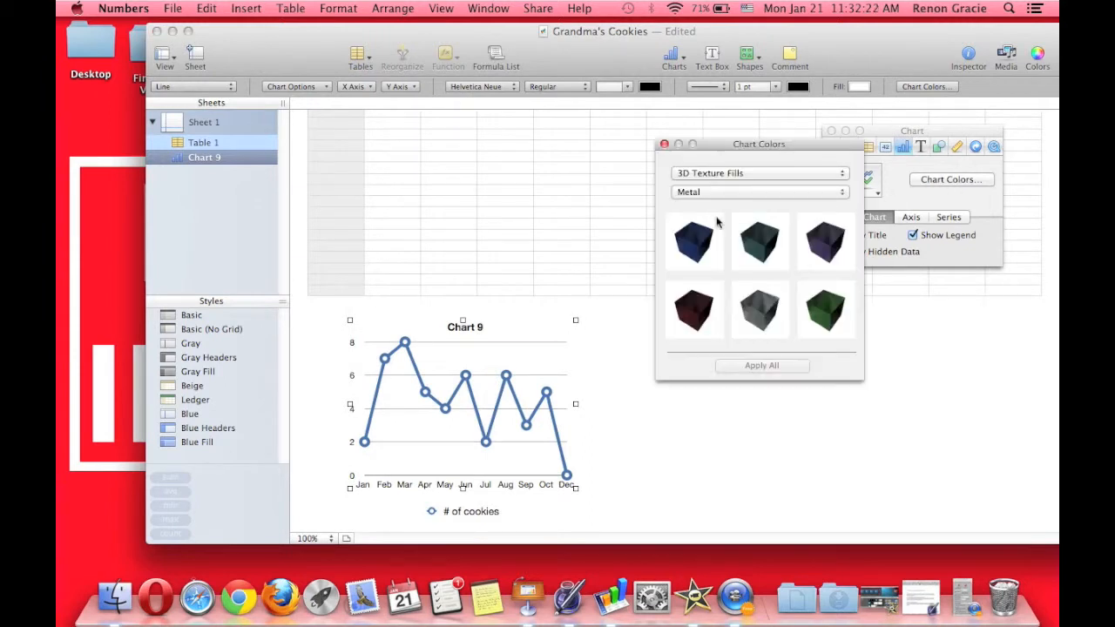
{"action": "left_click_drag", "start_coordinate": [416, 353], "coordinate": [416, 363]}
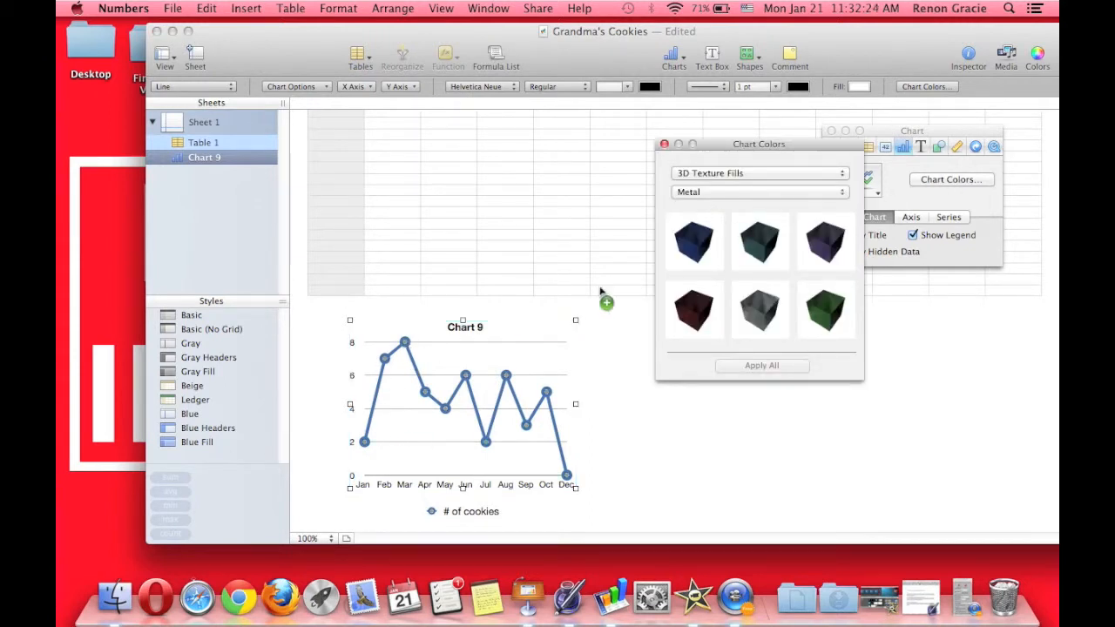
{"action": "left_click_drag", "start_coordinate": [823, 336], "coordinate": [405, 346]}
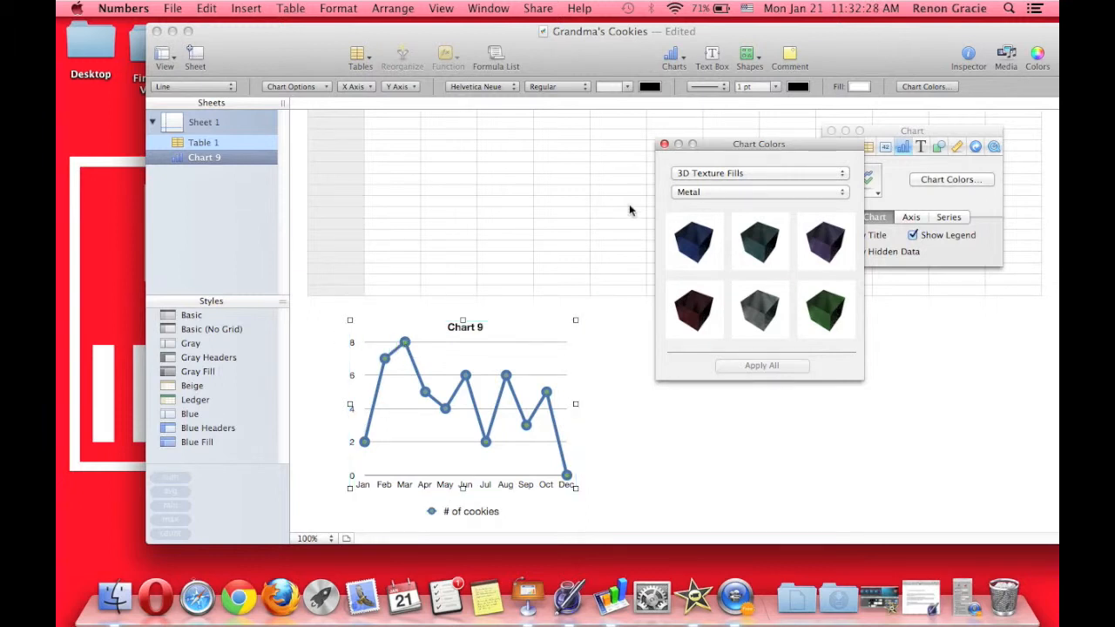
{"action": "left_click", "coordinate": [665, 145]}
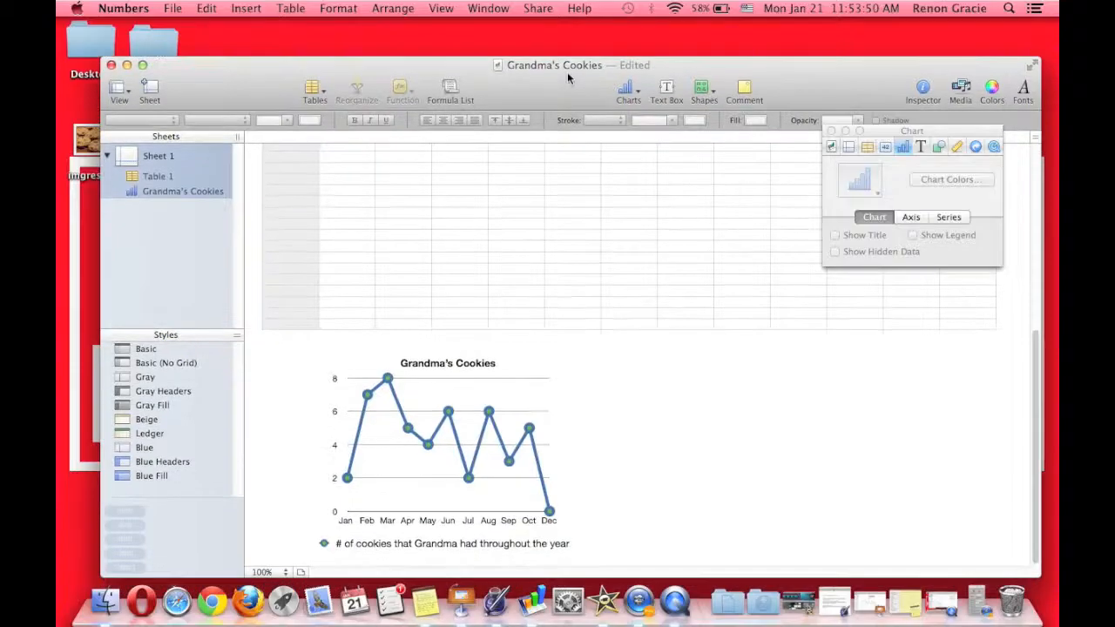
{"action": "left_click_drag", "start_coordinate": [567, 71], "coordinate": [565, 46]}
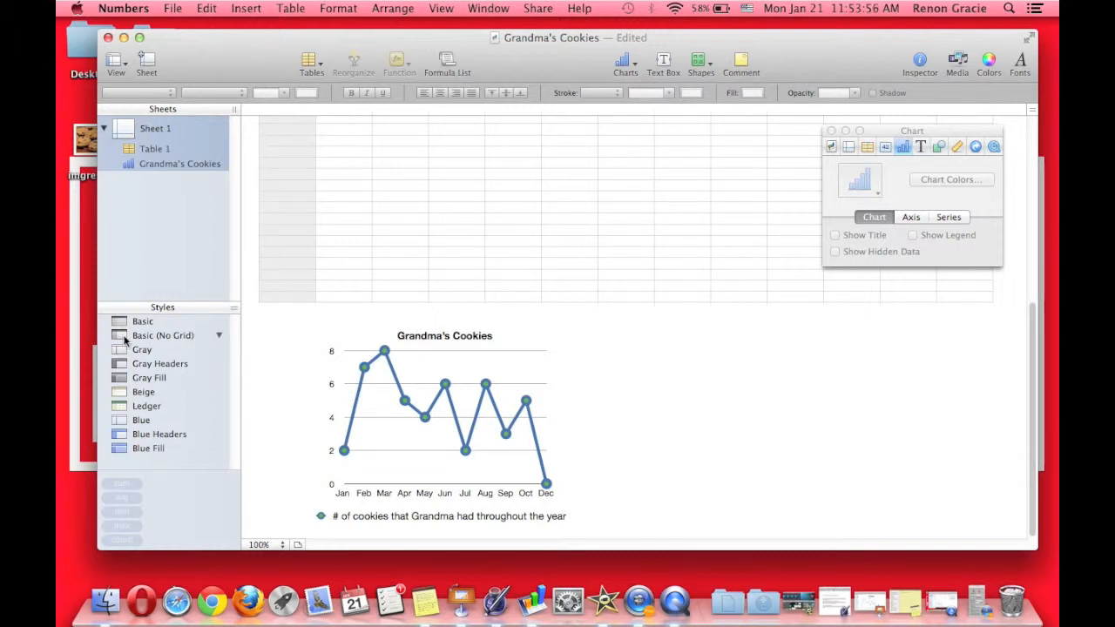
Switch to Keynote and review the title slide and the chart slide of the Grandma's Cookies presentation
{"action": "left_click", "coordinate": [75, 283]}
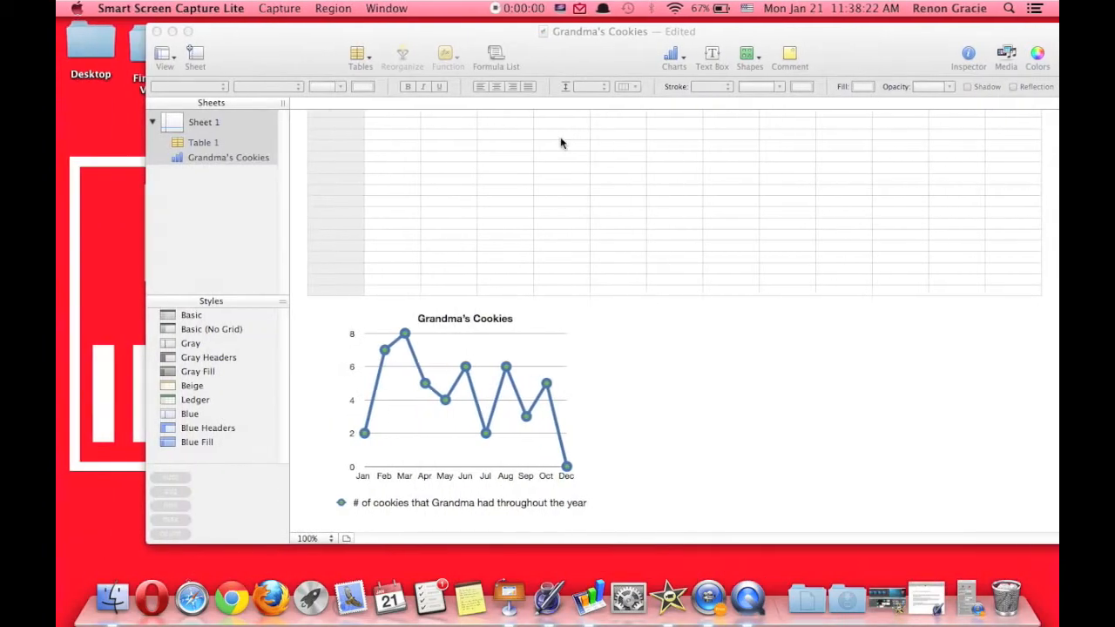
{"action": "left_click", "coordinate": [561, 140]}
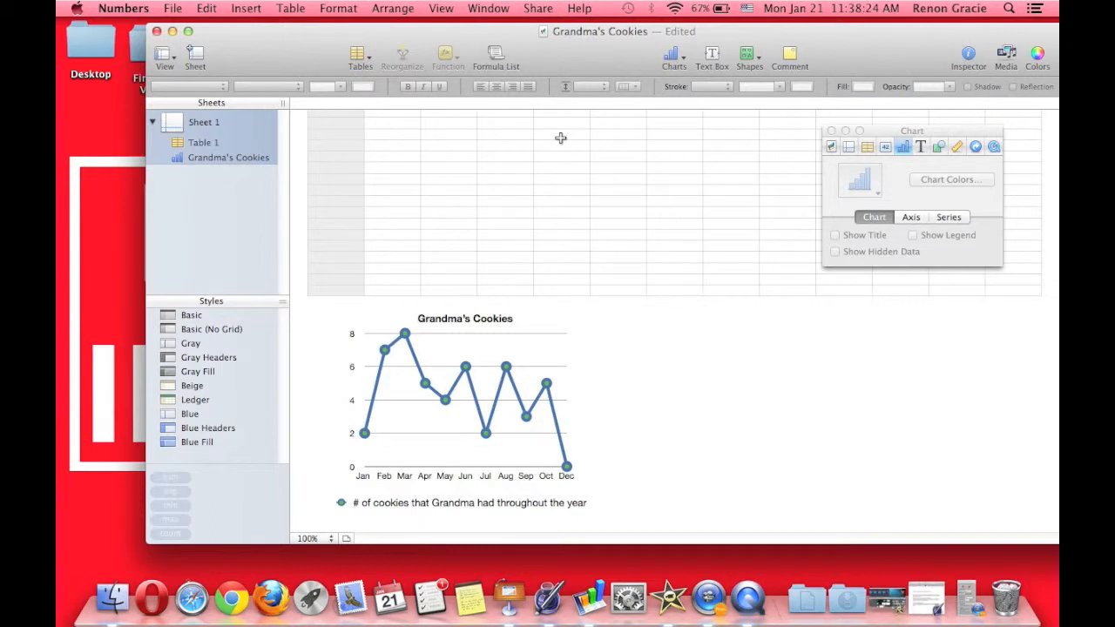
{"action": "key", "text": "ctrl+Left"}
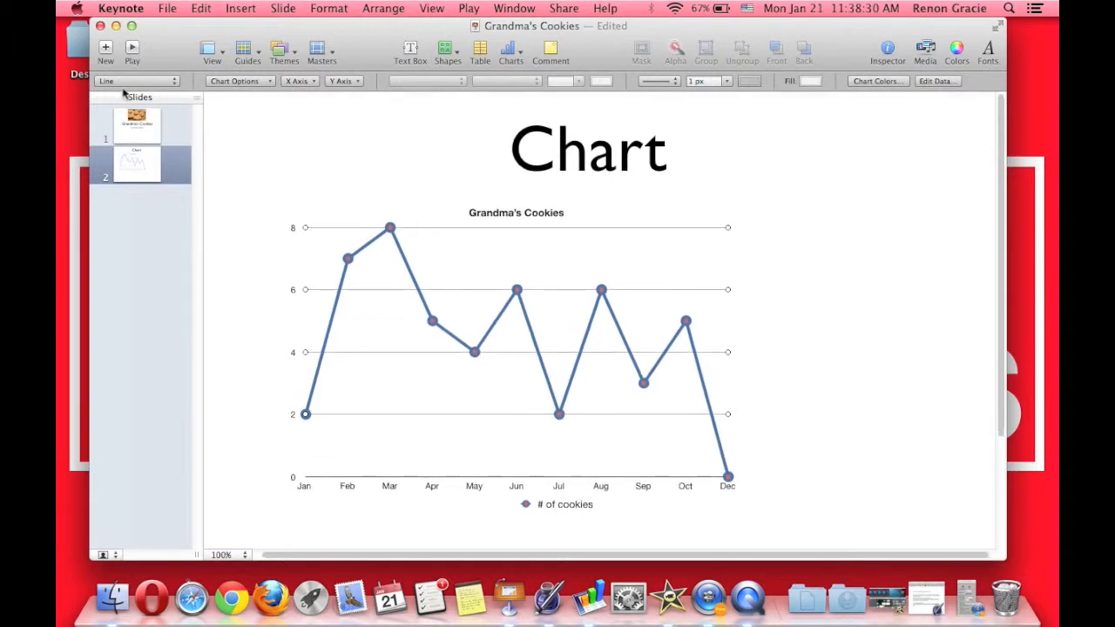
{"action": "left_click", "coordinate": [148, 128]}
{"action": "key", "text": "ctrl+Right"}
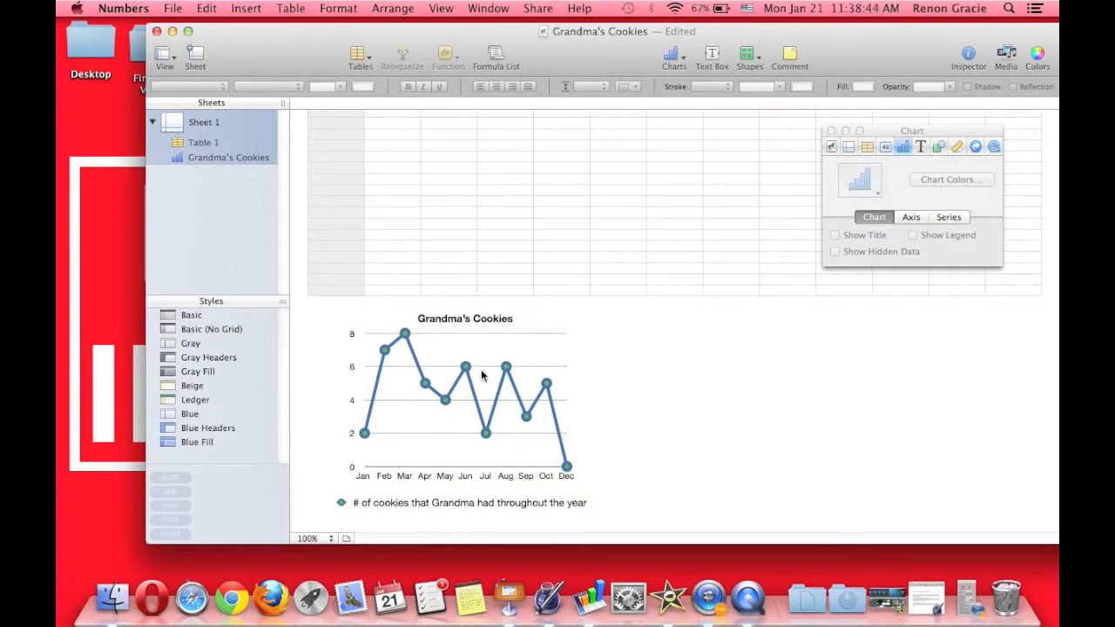
{"action": "key", "text": "ctrl+Left"}
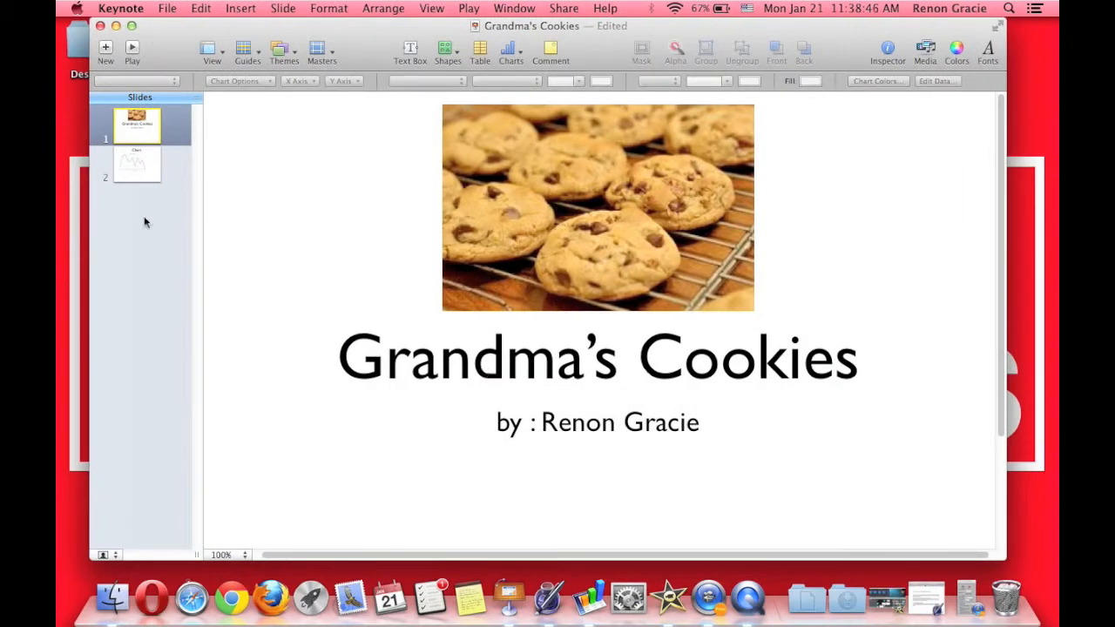
{"action": "left_click", "coordinate": [135, 164]}
Create a new presentation with the White theme at a slide size of 1024 x 768
{"action": "key", "text": "super+n"}
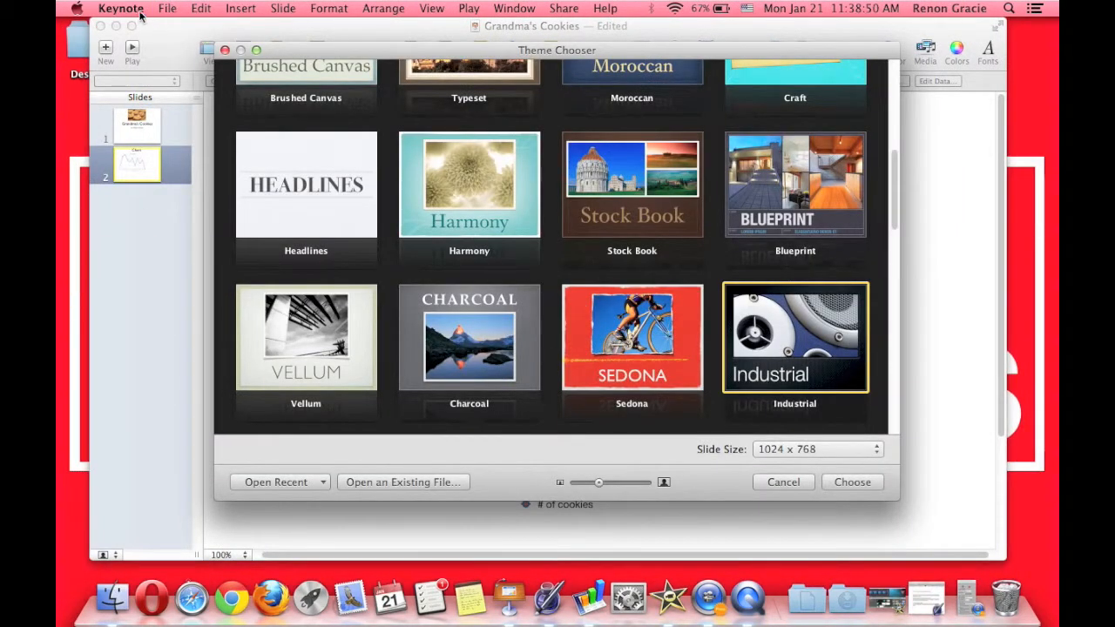
{"action": "left_click", "coordinate": [165, 9]}
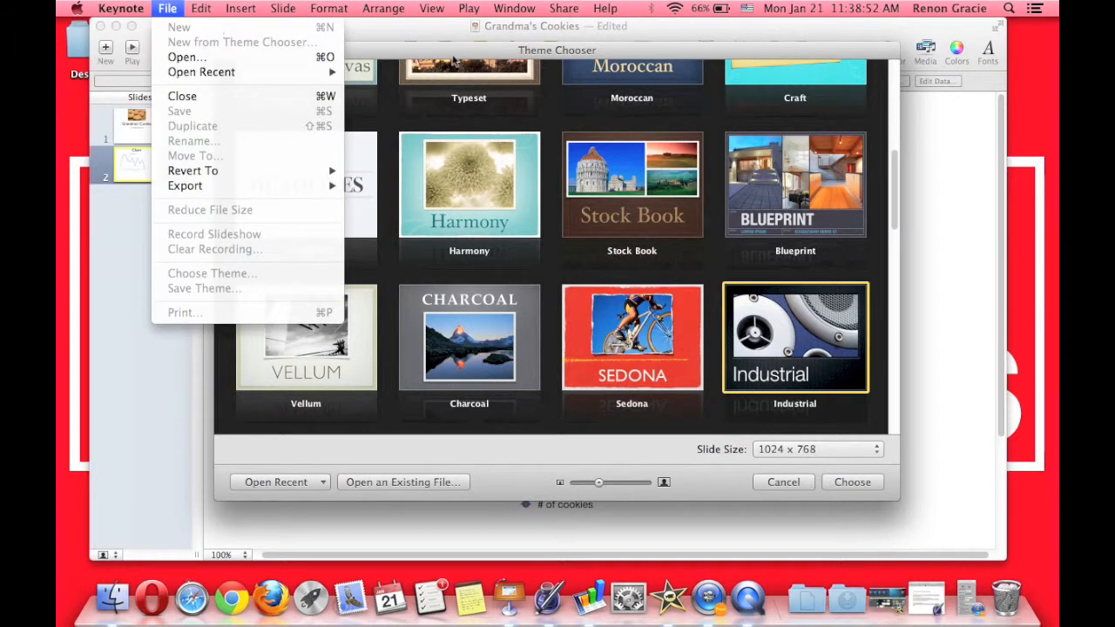
{"action": "left_click", "coordinate": [496, 42]}
{"action": "scroll", "coordinate": [499, 245], "scroll_direction": "up", "scroll_amount": 5}
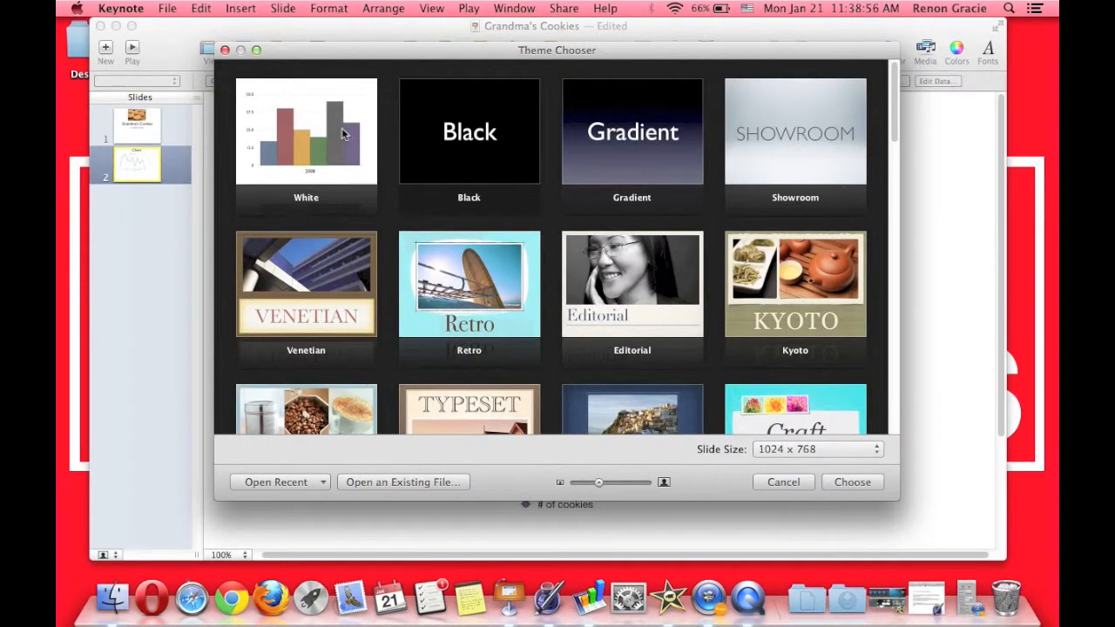
{"action": "scroll", "coordinate": [570, 142], "scroll_direction": "down", "scroll_amount": 5}
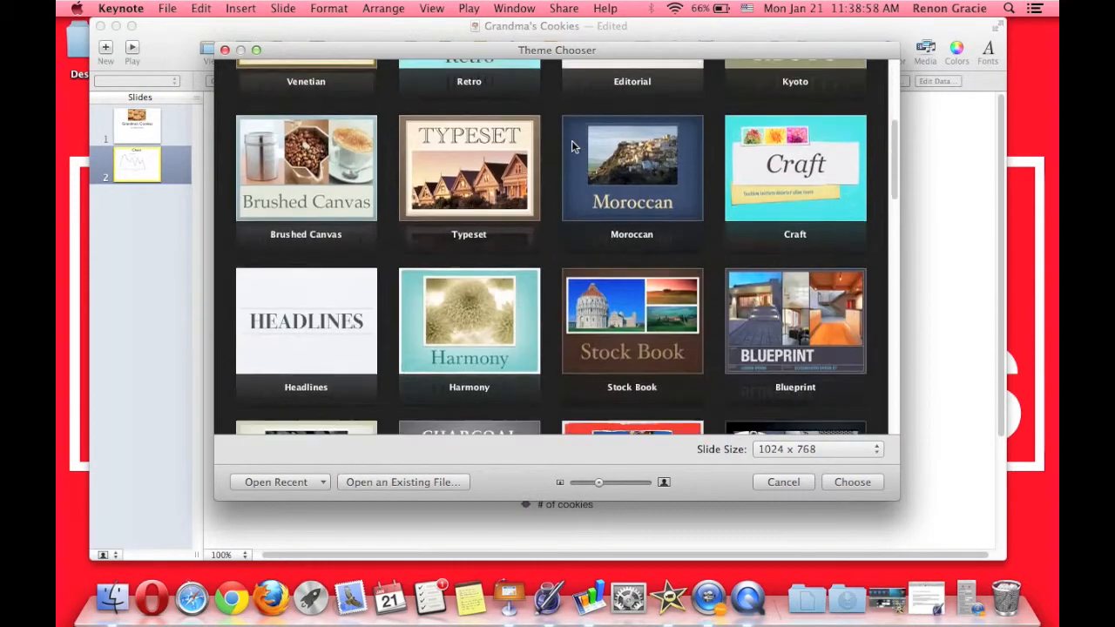
{"action": "scroll", "coordinate": [572, 140], "scroll_direction": "down", "scroll_amount": 15}
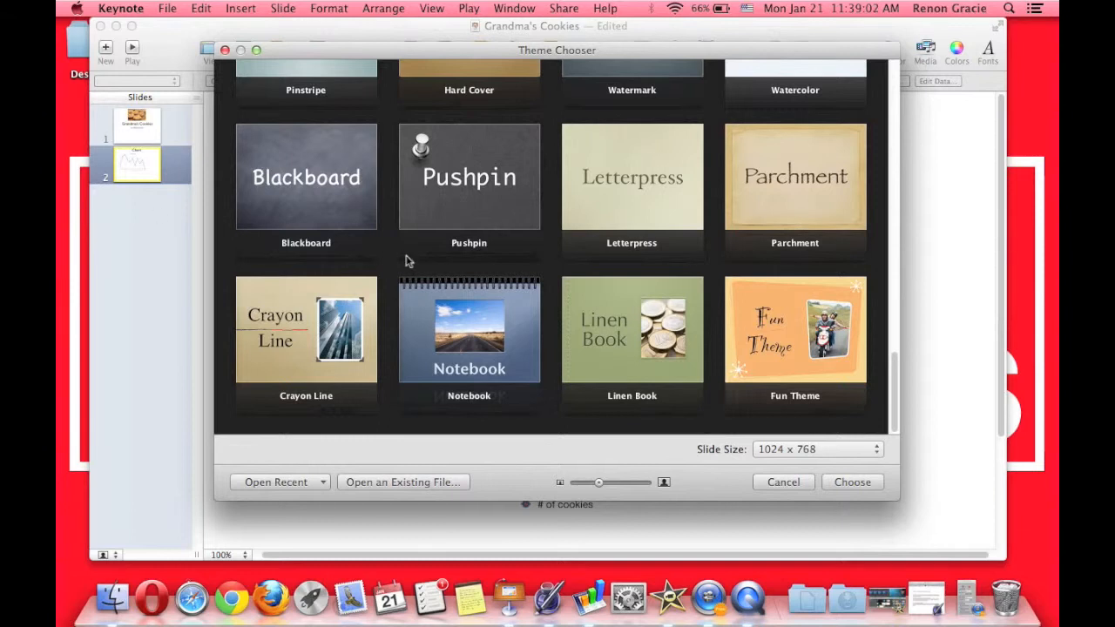
{"action": "scroll", "coordinate": [556, 302], "scroll_direction": "up", "scroll_amount": 3}
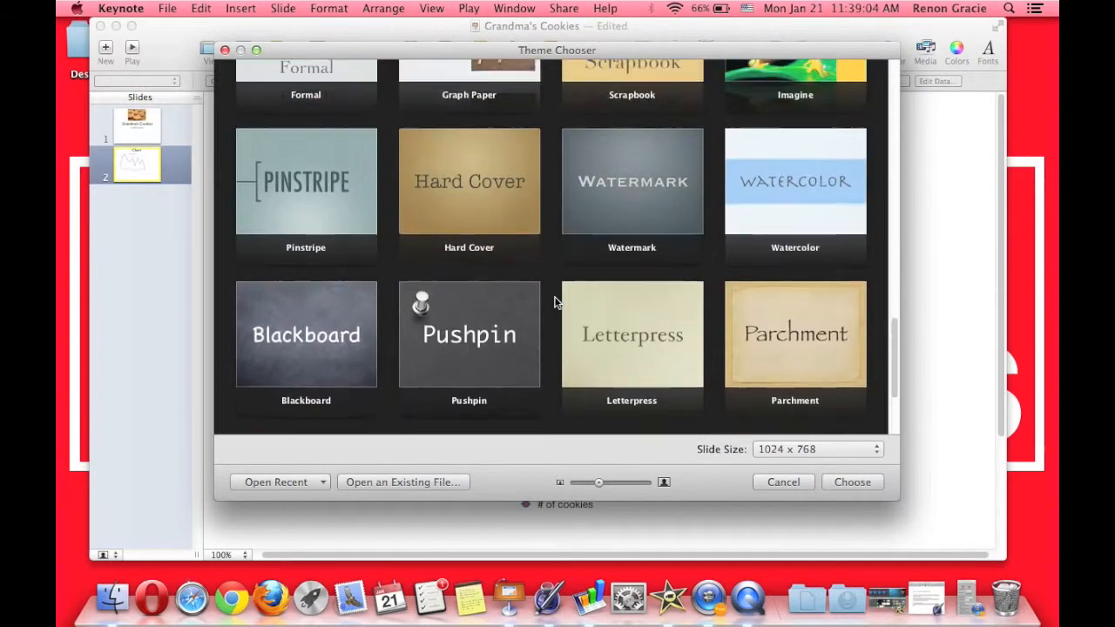
{"action": "scroll", "coordinate": [556, 302], "scroll_direction": "up", "scroll_amount": 15}
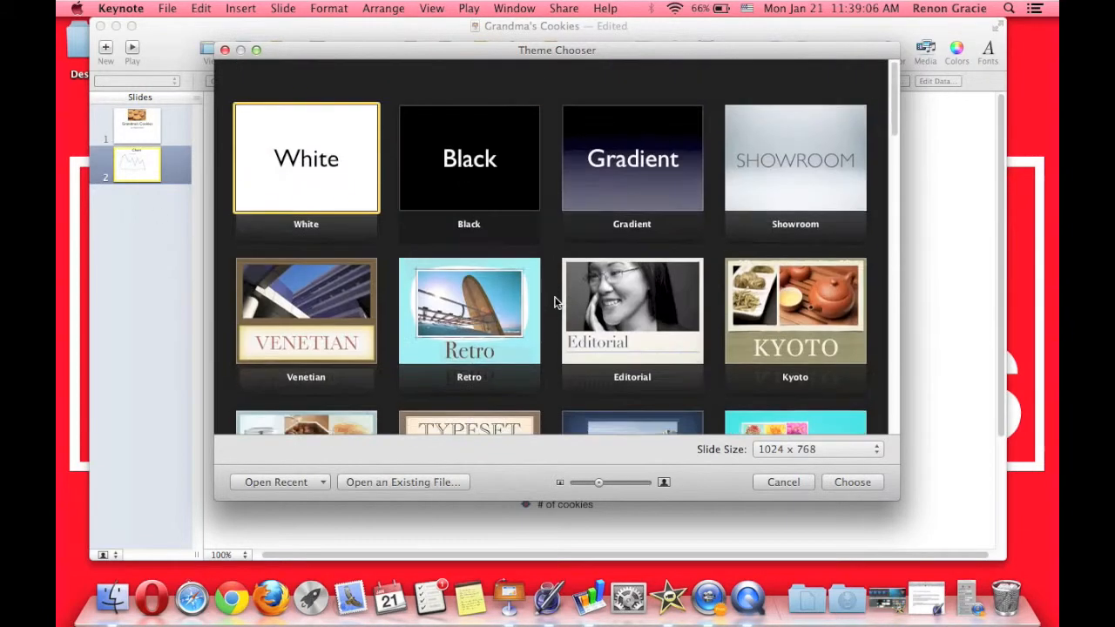
{"action": "double_click", "coordinate": [360, 137]}
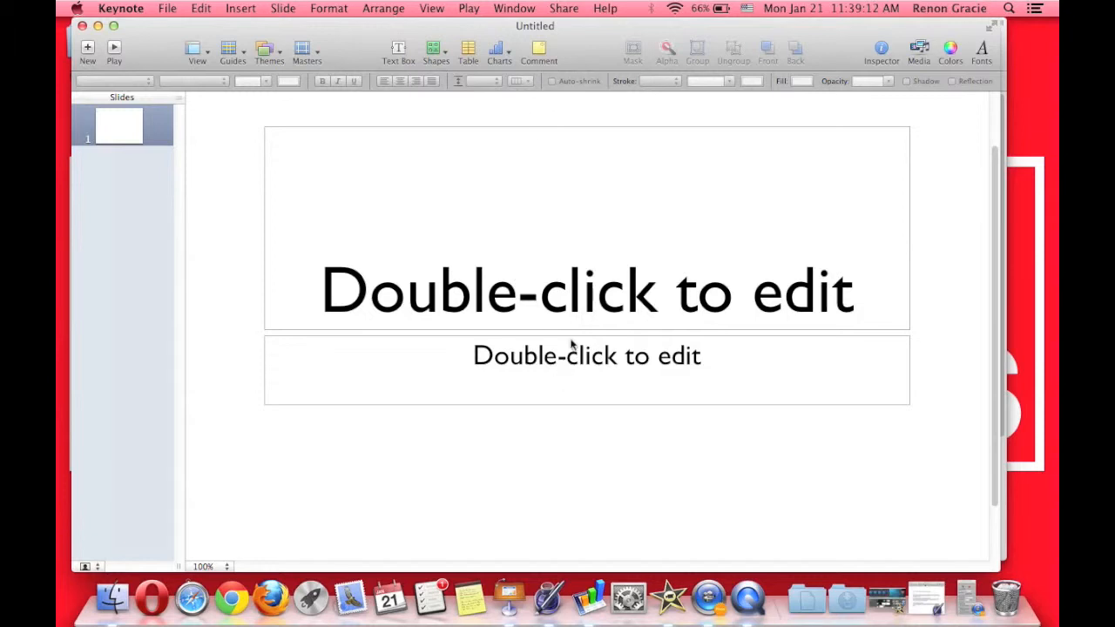
Enter "Grandma's Cookies" as the title on the first slide of the new presentation
{"action": "double_click", "coordinate": [573, 274]}
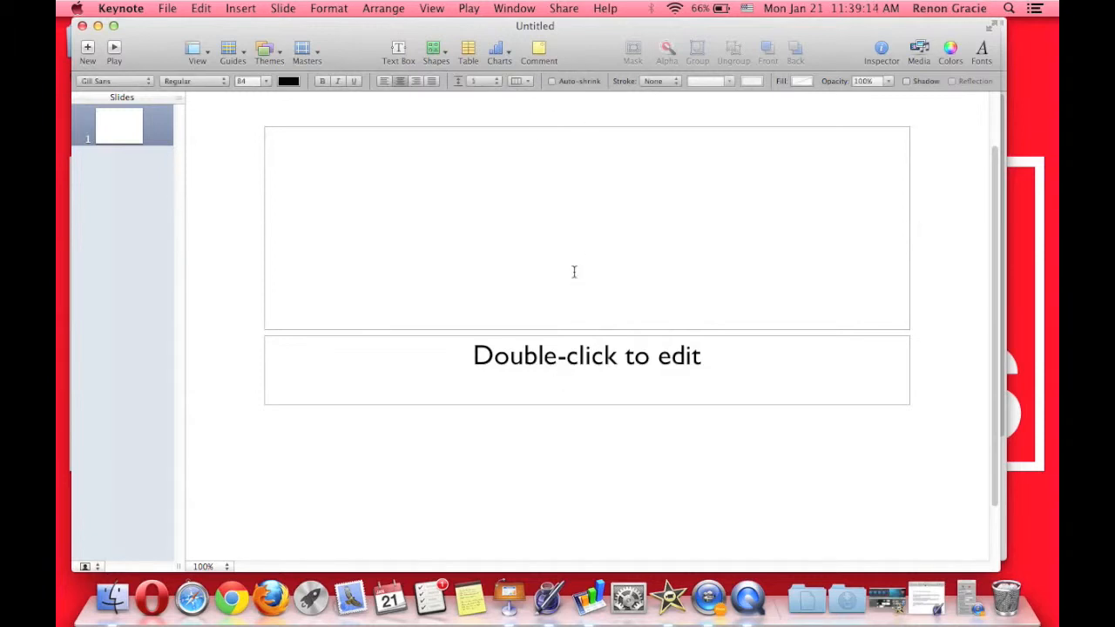
{"action": "type", "text": "Grandma"}
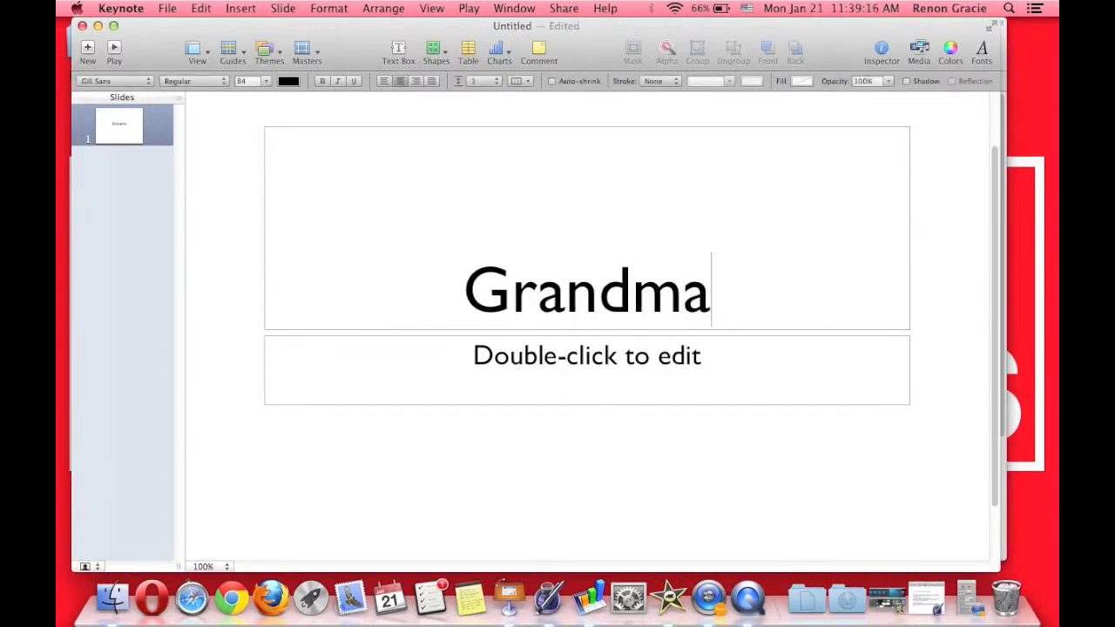
{"action": "type", "text": "'s Cookies"}
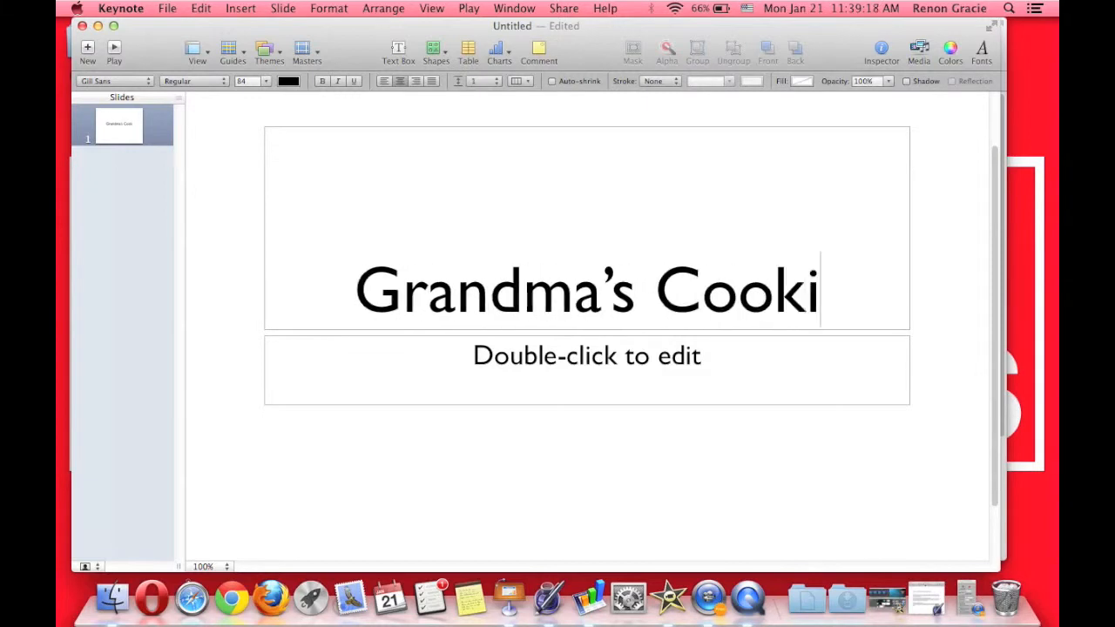
Check the title slide of the existing Grandma's Cookies presentation for reference and return to the new presentation
{"action": "left_click", "coordinate": [587, 396]}
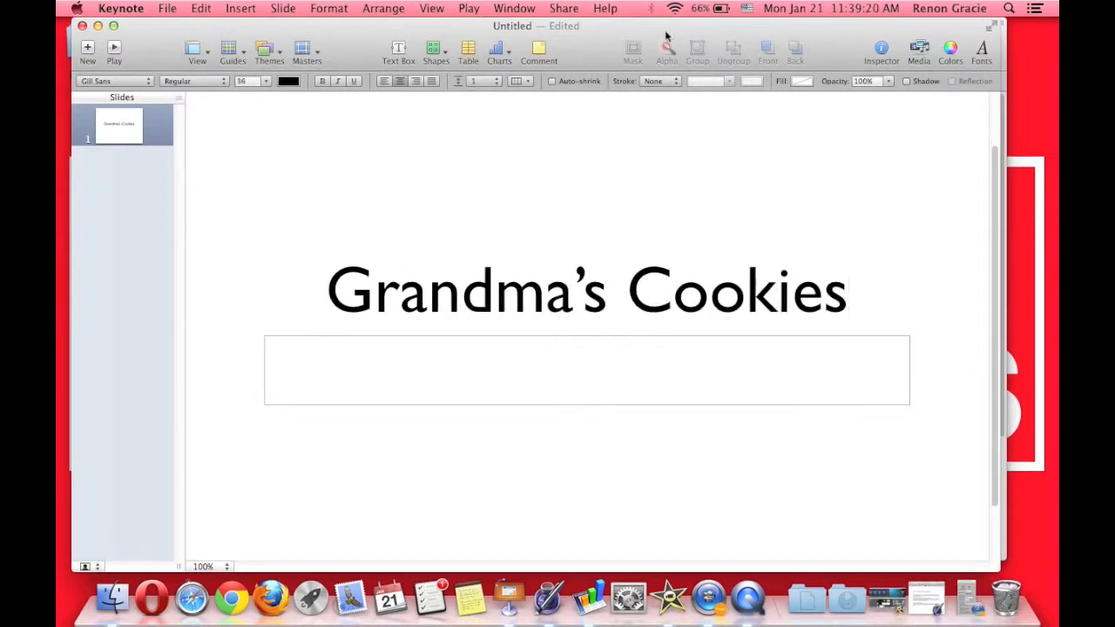
{"action": "left_click_drag", "start_coordinate": [259, 35], "coordinate": [359, 171]}
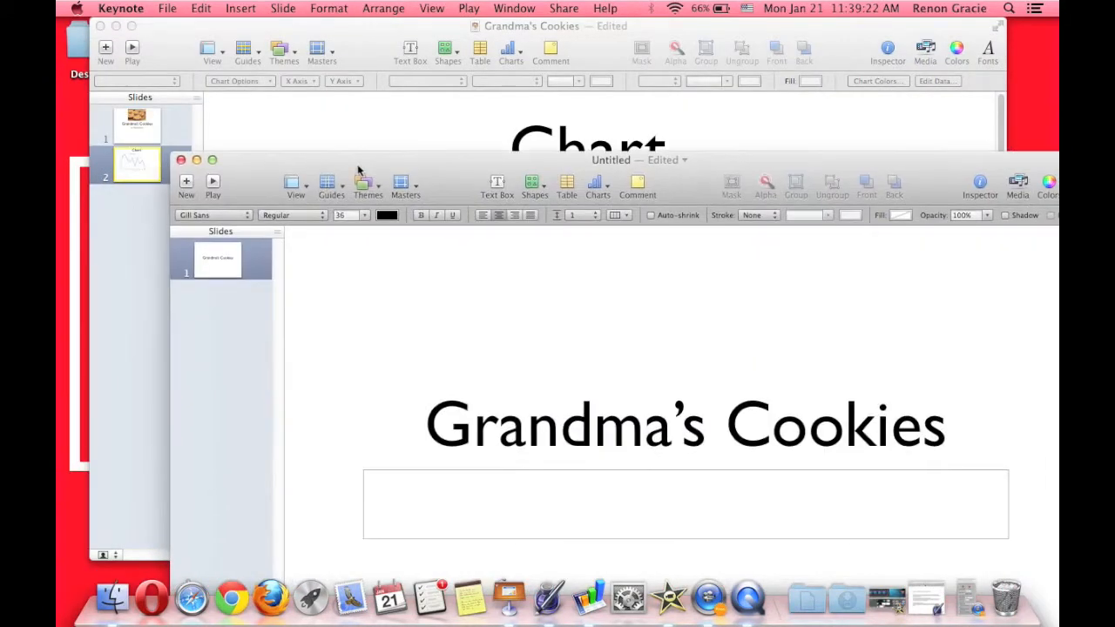
{"action": "left_click", "coordinate": [150, 133]}
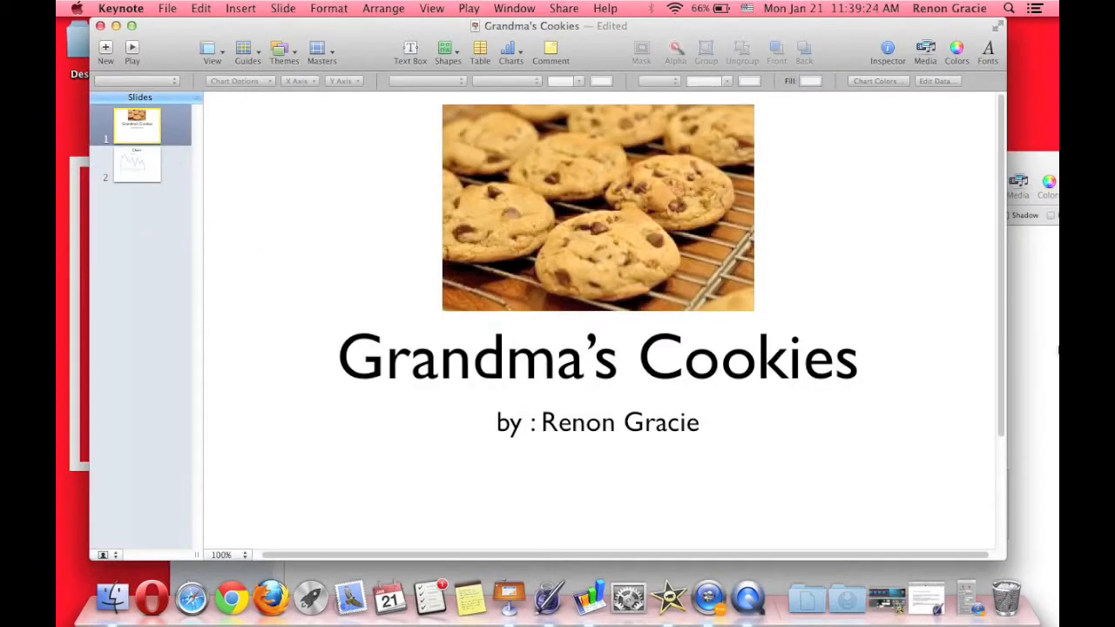
{"action": "left_click", "coordinate": [1050, 348]}
{"action": "left_click_drag", "start_coordinate": [808, 158], "coordinate": [759, 59]}
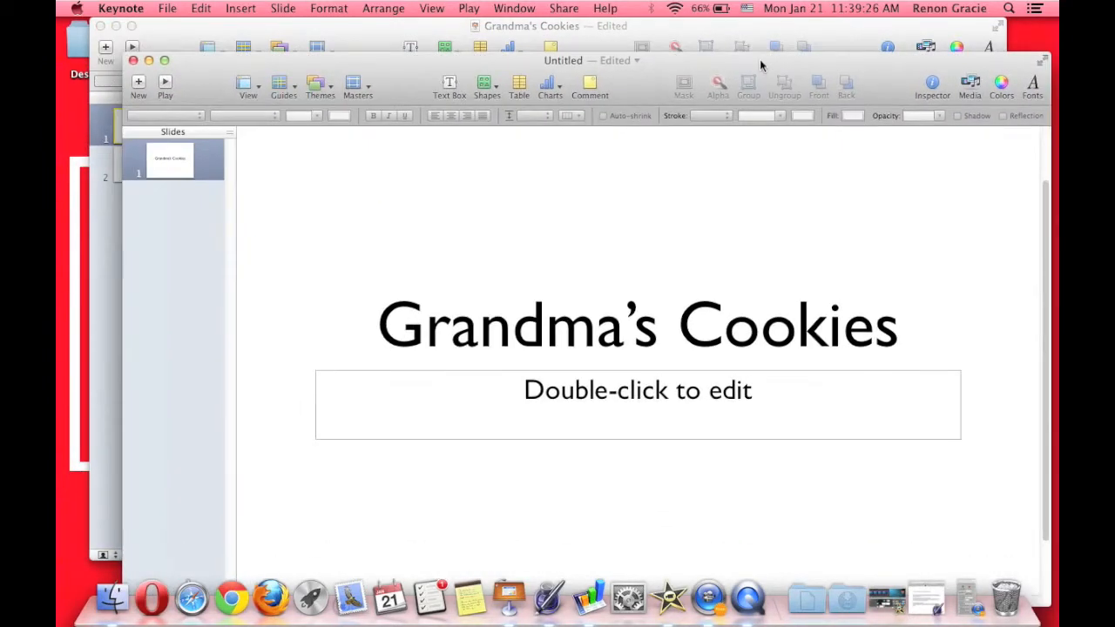
Fill in the title slide's subtitle with "By:" followed by the author's full name
{"action": "double_click", "coordinate": [637, 390]}
{"action": "type", "text": "By"}
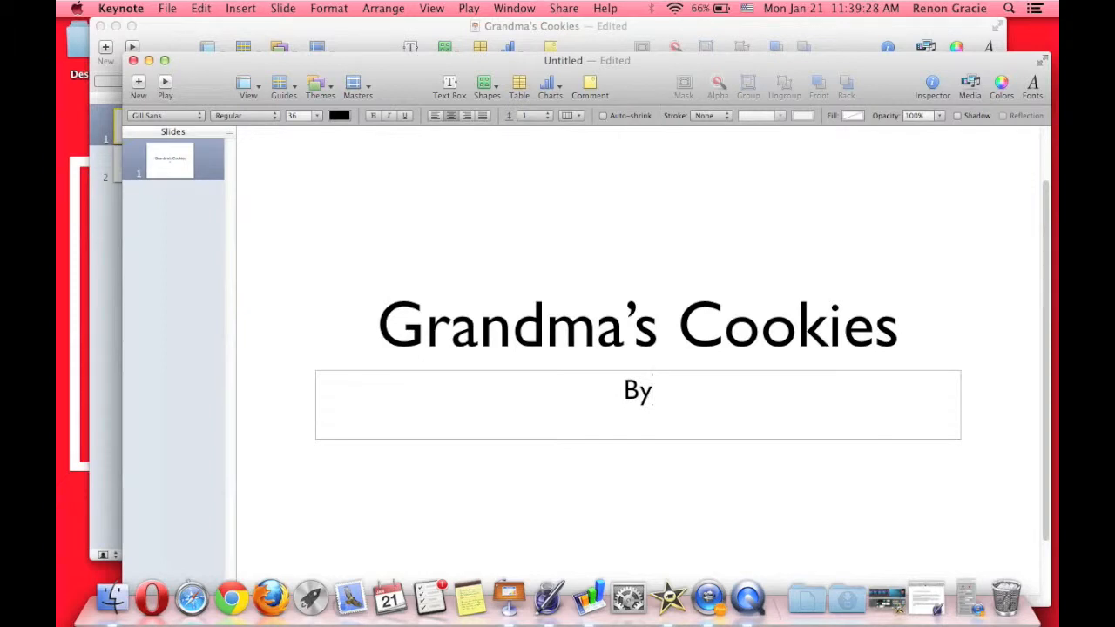
{"action": "type", "text": ": Renon G"}
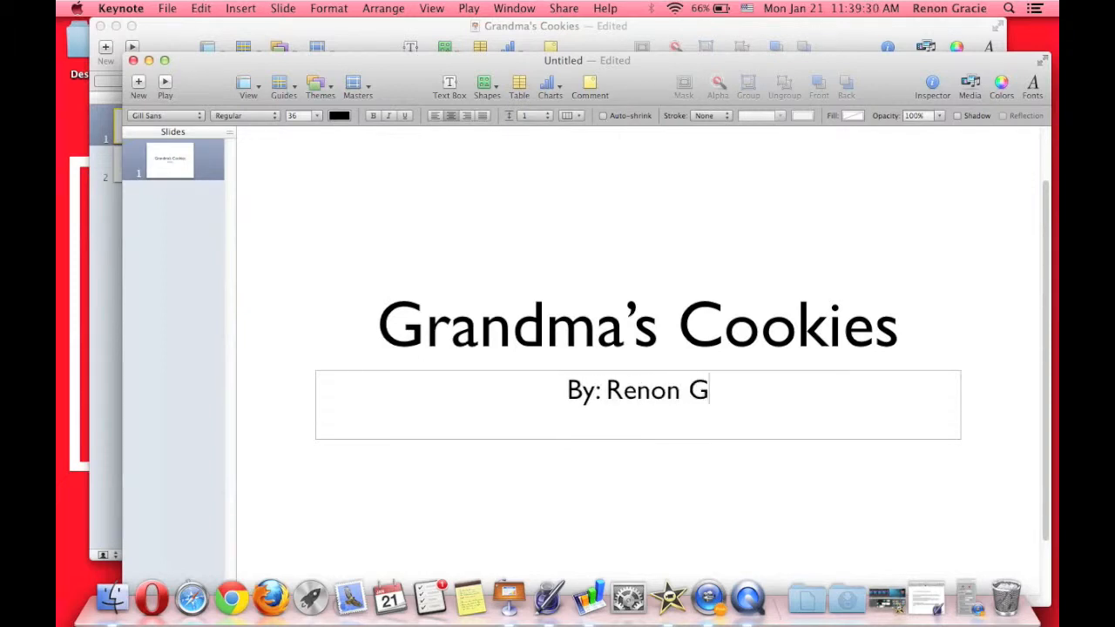
{"action": "type", "text": "racie"}
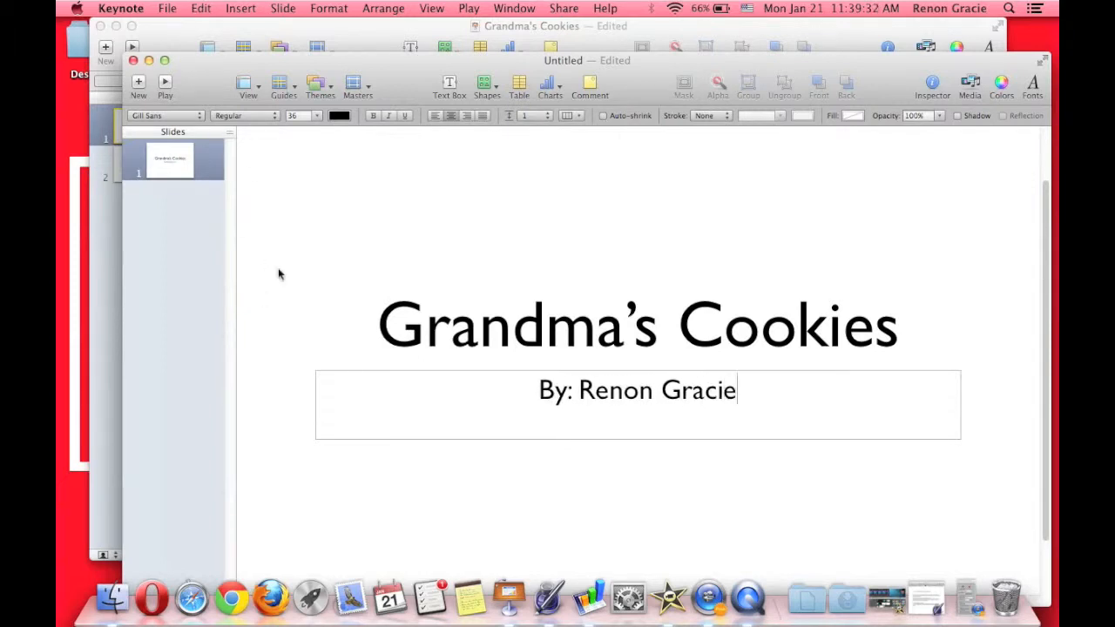
Add a second slide to the new presentation and title it "Graph"
{"action": "key", "text": "super+n"}
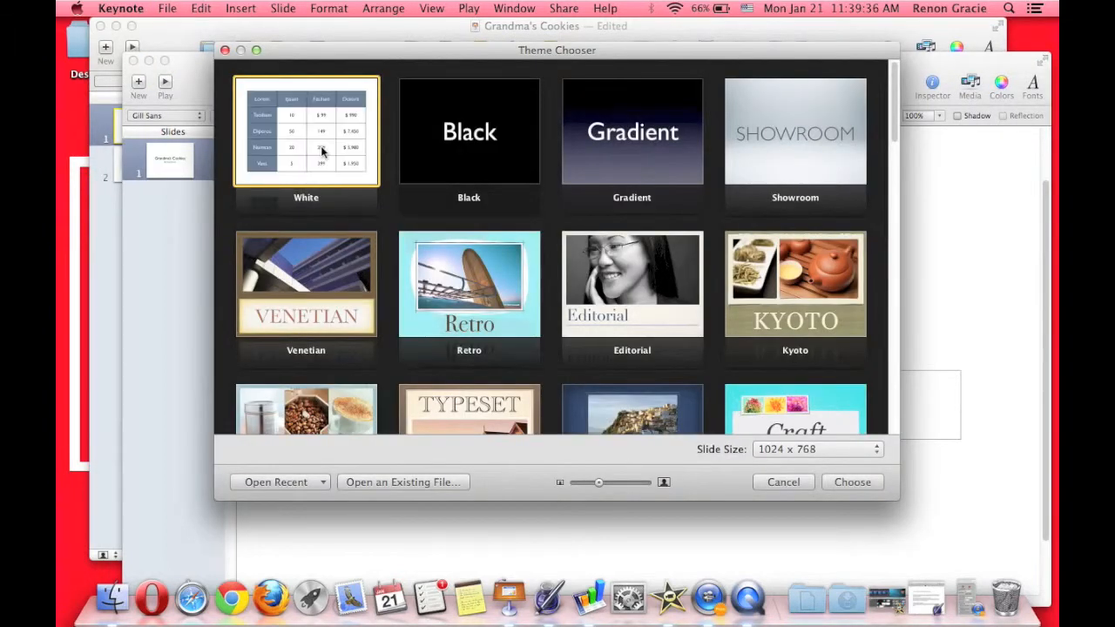
{"action": "key", "text": "super+w"}
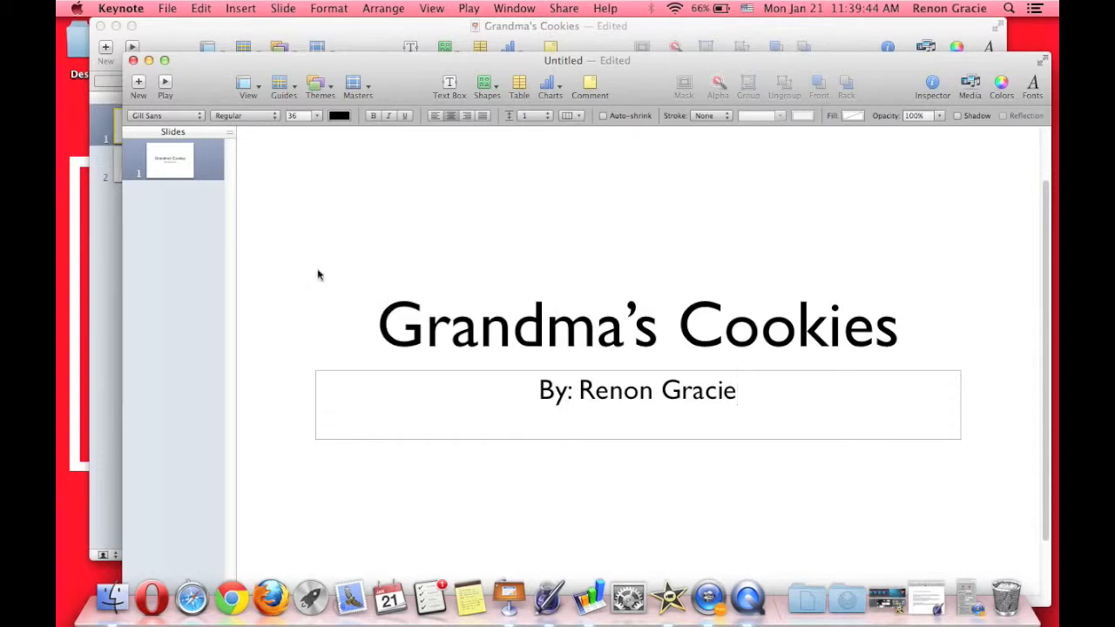
{"action": "left_click", "coordinate": [270, 256]}
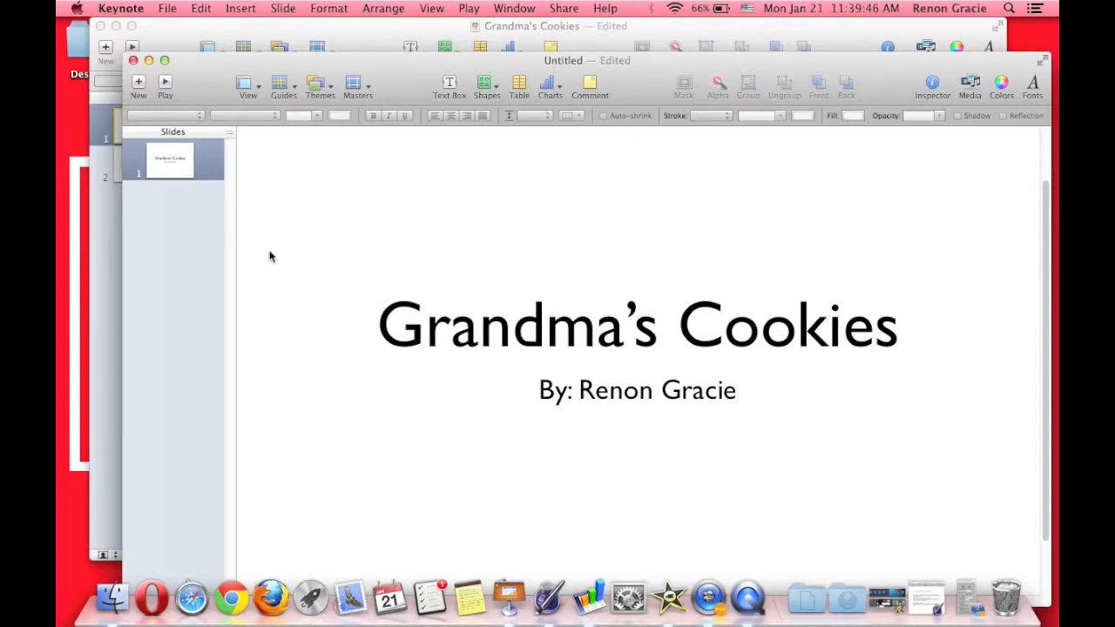
{"action": "key", "text": "super+shift+n"}
{"action": "double_click", "coordinate": [490, 173]}
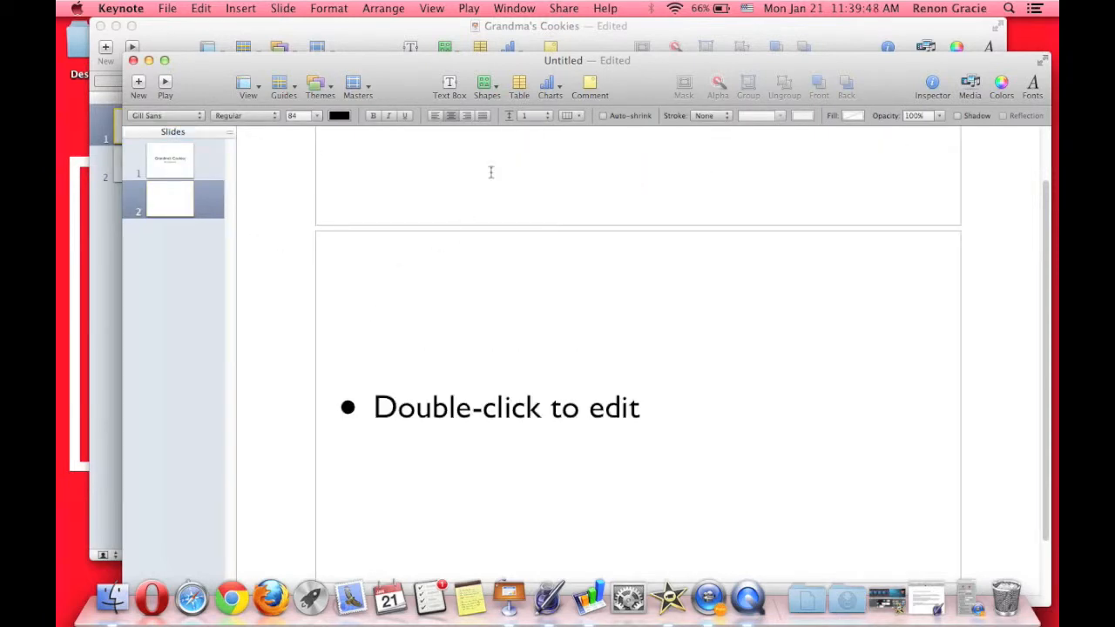
{"action": "type", "text": "Graph"}
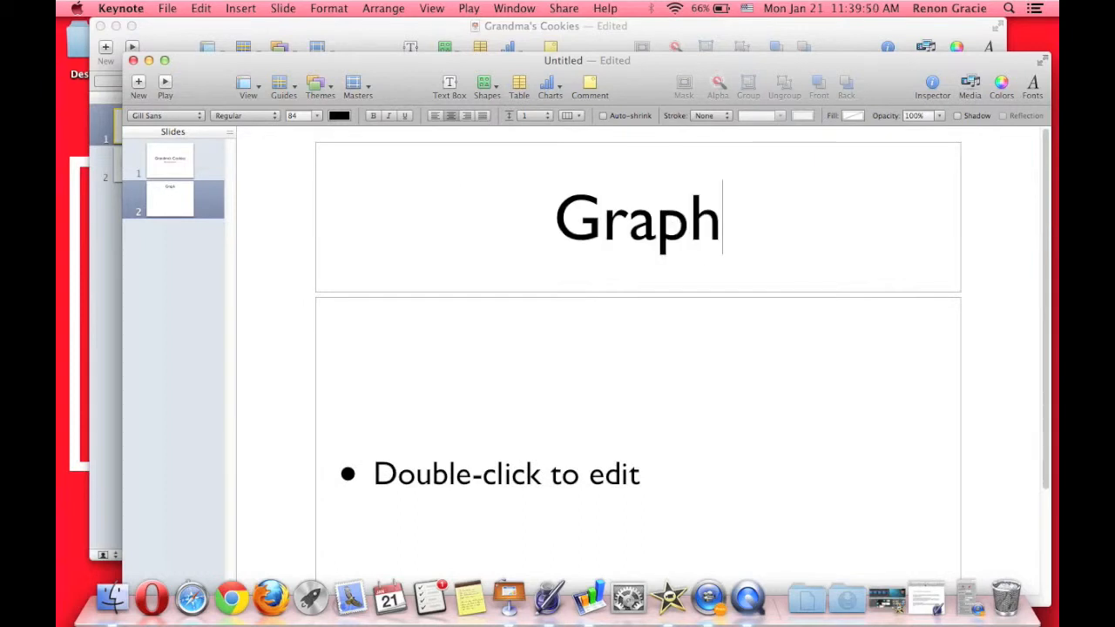
Move the new presentation aside, view the chart slide of the existing Grandma's Cookies presentation, and return to the new one
{"action": "left_click_drag", "start_coordinate": [412, 76], "coordinate": [436, 479]}
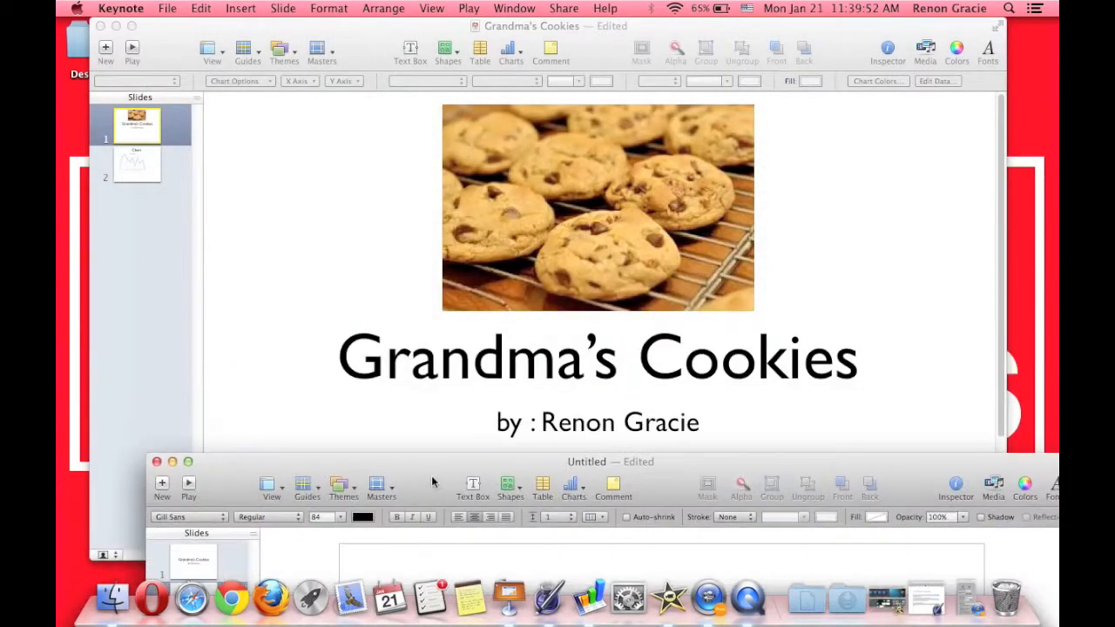
{"action": "left_click", "coordinate": [156, 166]}
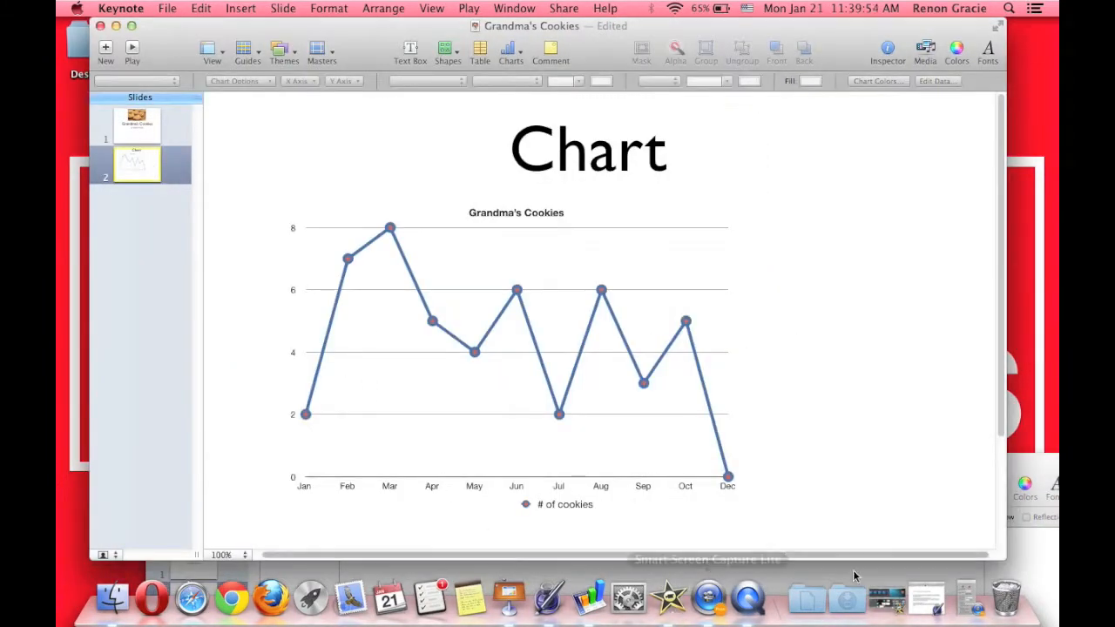
{"action": "left_click", "coordinate": [1051, 582]}
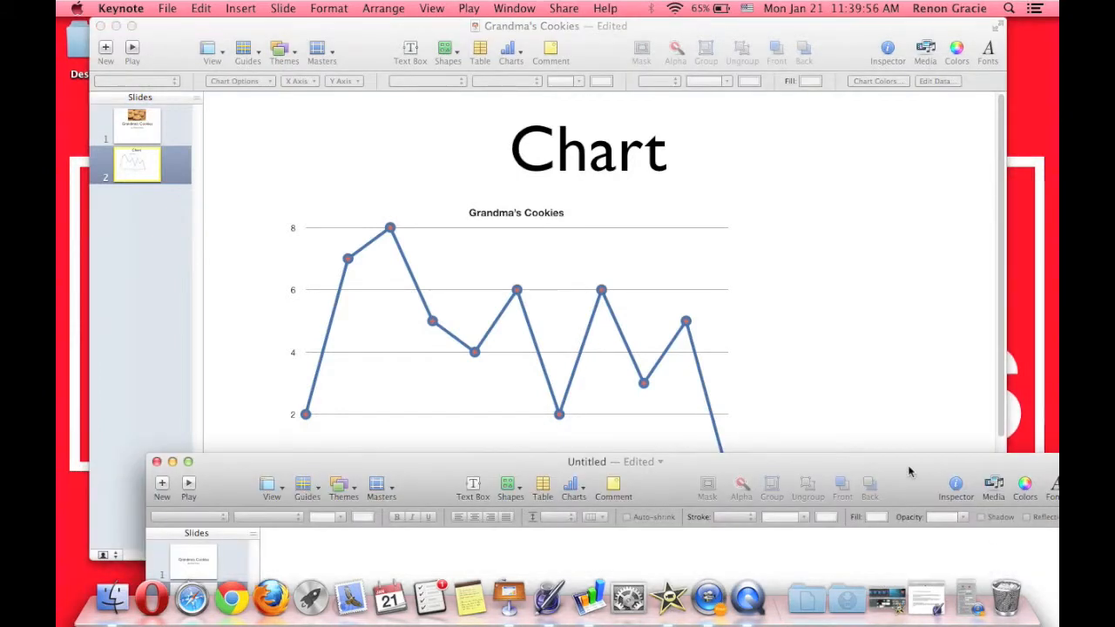